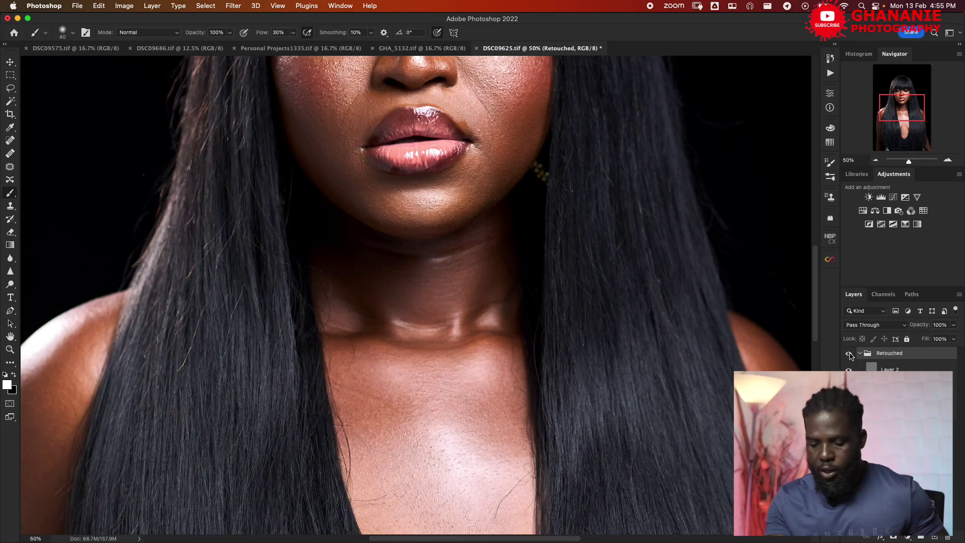
Compare the woman's face with the Retouched group hidden and shown.
{"action": "scroll", "coordinate": [518, 237], "scroll_direction": "up", "scroll_amount": 5}
{"action": "scroll", "coordinate": [518, 238], "scroll_direction": "up", "scroll_amount": 1}
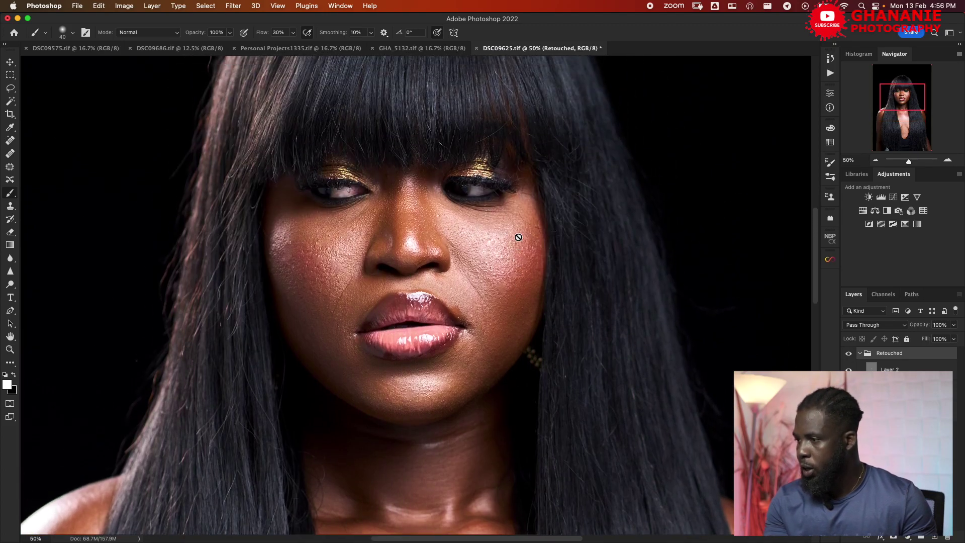
{"action": "left_click", "coordinate": [848, 353]}
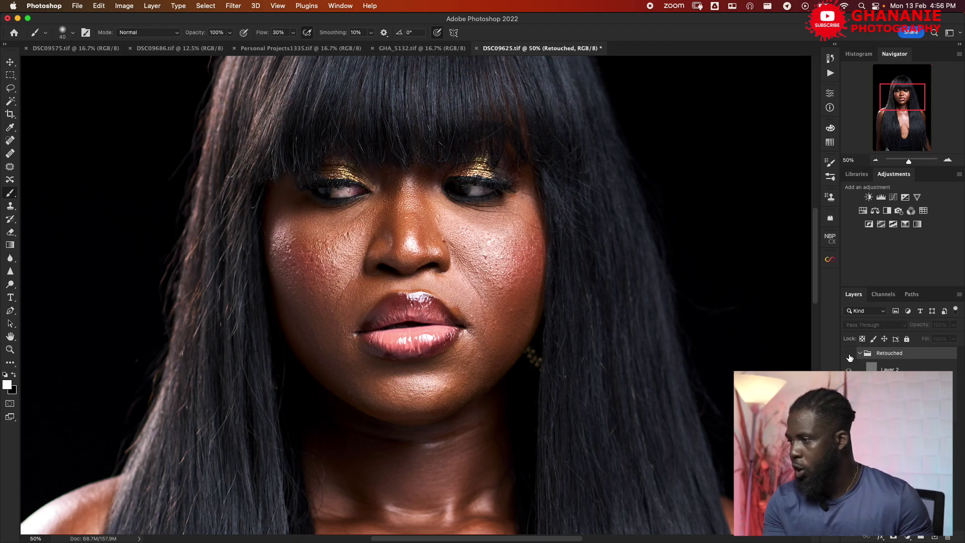
{"action": "left_click", "coordinate": [848, 354]}
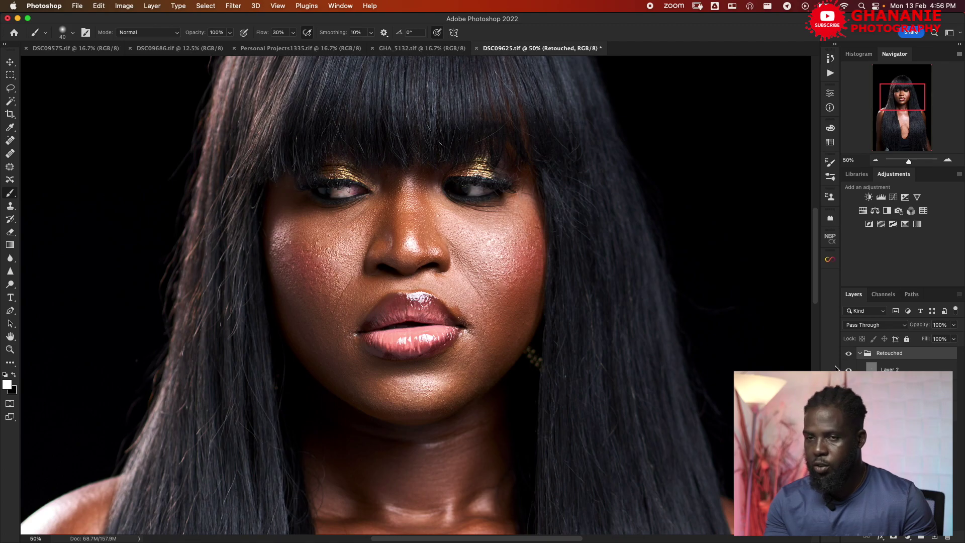
Hide the Retouched group and delete it together with its layers.
{"action": "left_click", "coordinate": [849, 354]}
{"action": "key", "text": "super+0"}
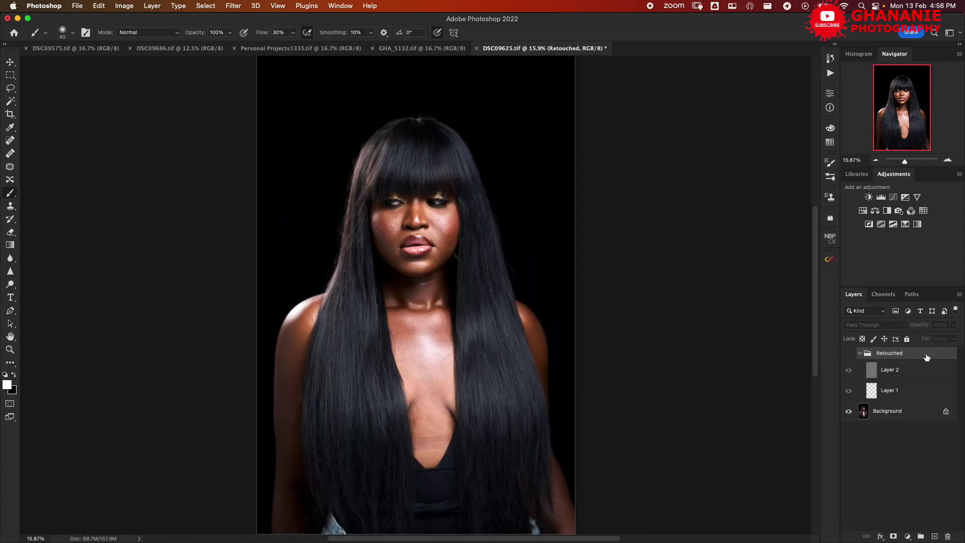
{"action": "key", "text": "Delete"}
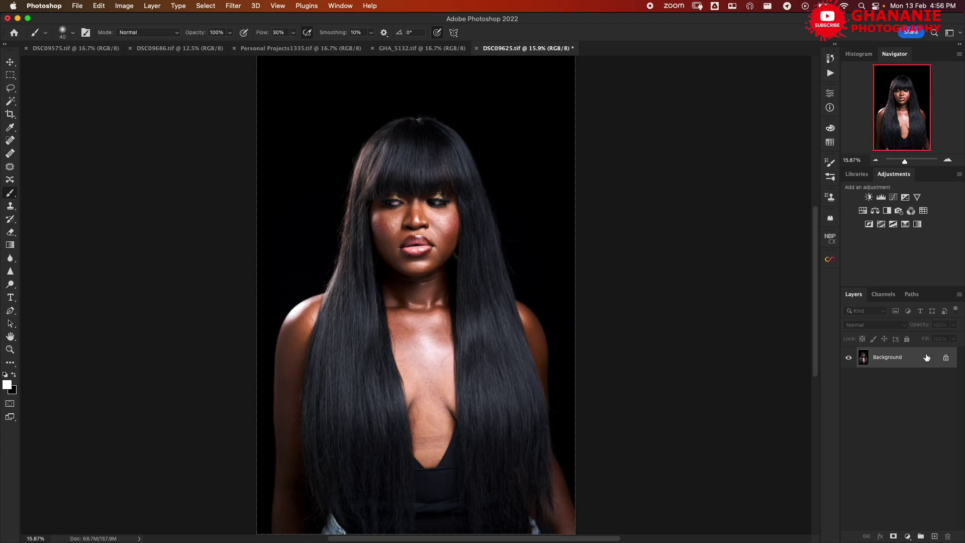
Examine the unretouched skin on the woman's face, chest and shoulders.
{"action": "key", "text": "super+equal"}
{"action": "key", "text": "super+equal"}
{"action": "key", "text": "super+equal"}
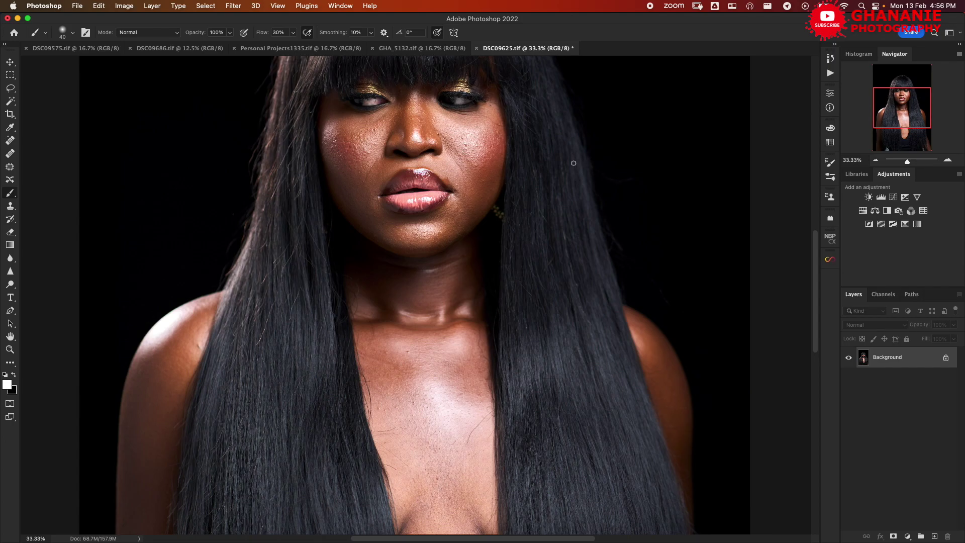
{"action": "scroll", "coordinate": [581, 161], "scroll_direction": "up", "scroll_amount": 5}
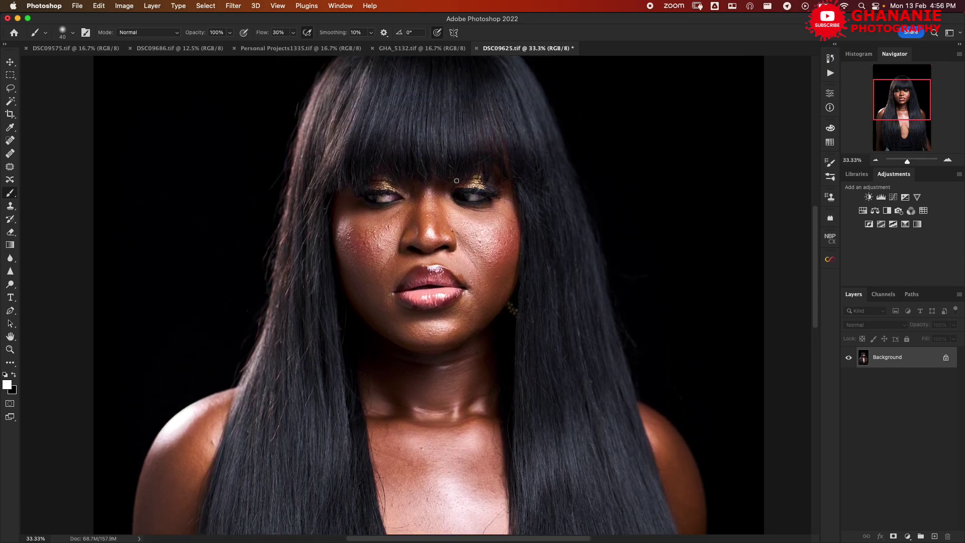
{"action": "scroll", "coordinate": [456, 181], "scroll_direction": "down", "scroll_amount": 10}
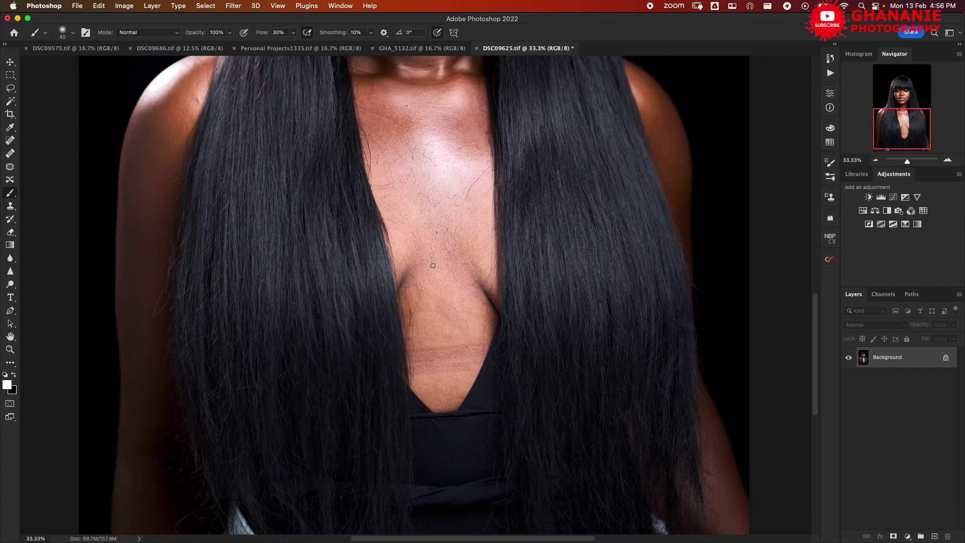
{"action": "scroll", "coordinate": [432, 265], "scroll_direction": "up", "scroll_amount": 10}
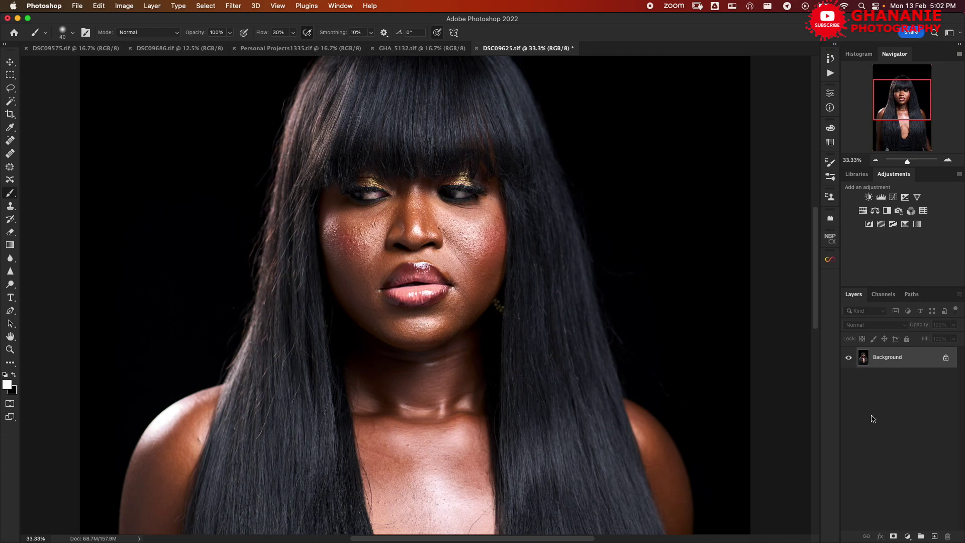
Open the Retouch4me Heal filter on the Background layer and enlarge its window.
{"action": "key", "text": "super+j"}
{"action": "key", "text": "super+z"}
{"action": "left_click", "coordinate": [233, 6]}
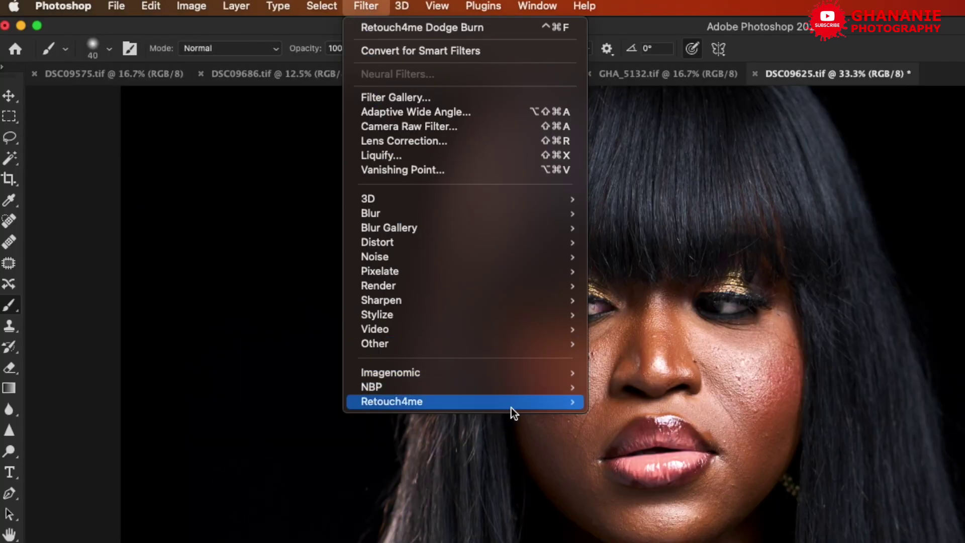
{"action": "mouse_move", "coordinate": [514, 404]}
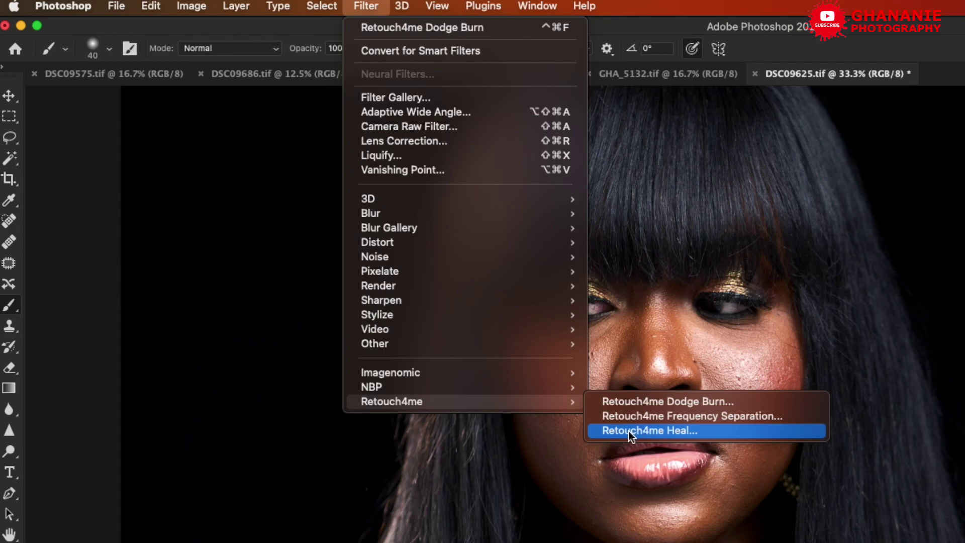
{"action": "left_click", "coordinate": [686, 430]}
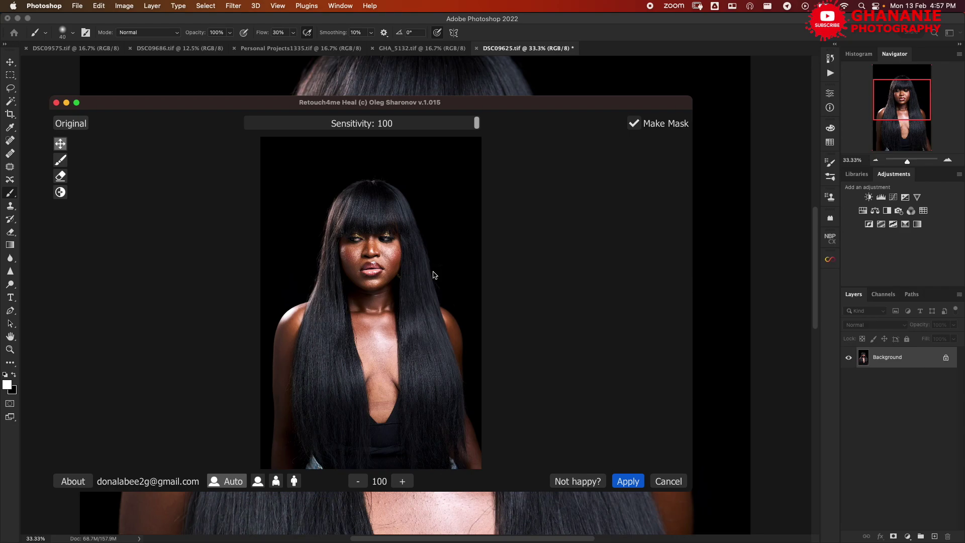
{"action": "double_click", "coordinate": [513, 104]}
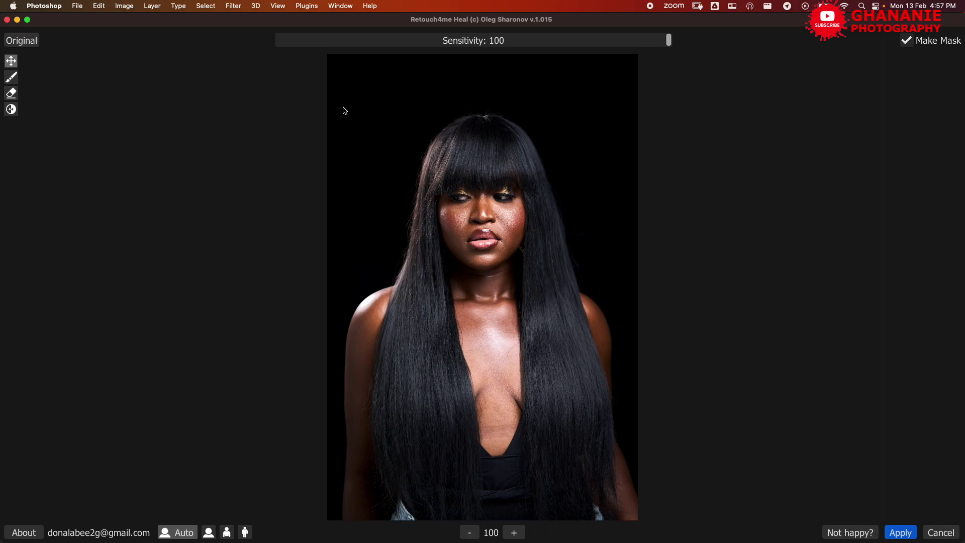
Compare the healing preview with the original at Sensitivity 100, inspecting the skin on the face and chest.
{"action": "left_click", "coordinate": [21, 44]}
{"action": "mouse_move", "coordinate": [668, 44]}
{"action": "left_mouse_down"}
{"action": "mouse_move", "coordinate": [517, 50]}
{"action": "mouse_move", "coordinate": [613, 66]}
{"action": "mouse_move", "coordinate": [690, 65]}
{"action": "mouse_move", "coordinate": [452, 50]}
{"action": "mouse_move", "coordinate": [686, 47]}
{"action": "left_mouse_up"}
{"action": "left_click", "coordinate": [513, 533]}
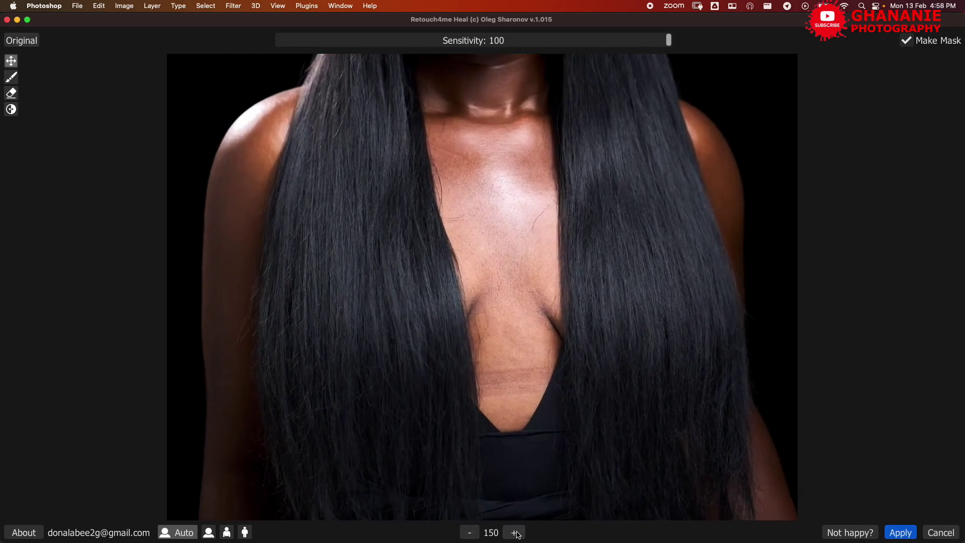
{"action": "scroll", "coordinate": [508, 251], "scroll_direction": "up", "scroll_amount": 10}
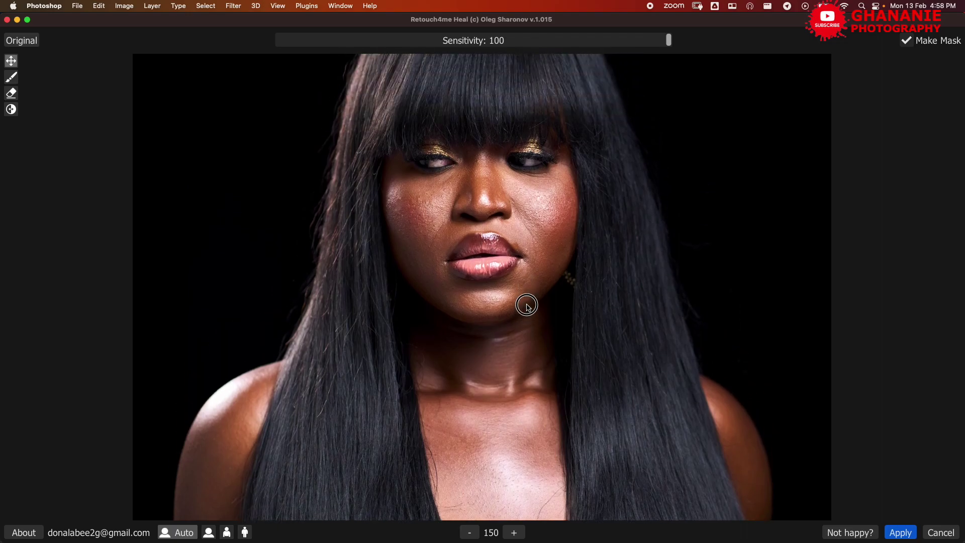
{"action": "scroll", "coordinate": [527, 333], "scroll_direction": "down", "scroll_amount": 2}
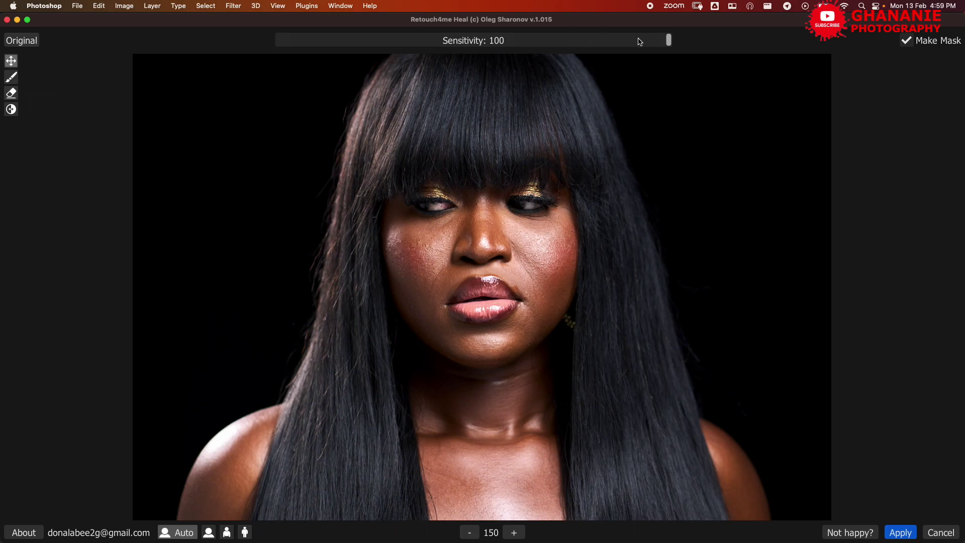
{"action": "left_click", "coordinate": [669, 40]}
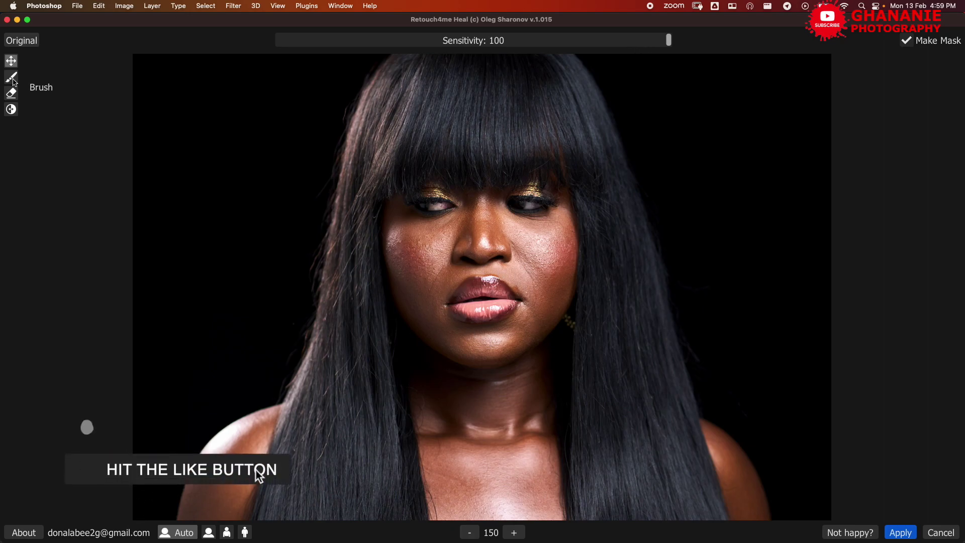
Erase the healing mask over the shoulder blemish with the Eraser at size 84 and compare with the original.
{"action": "left_click", "coordinate": [11, 93]}
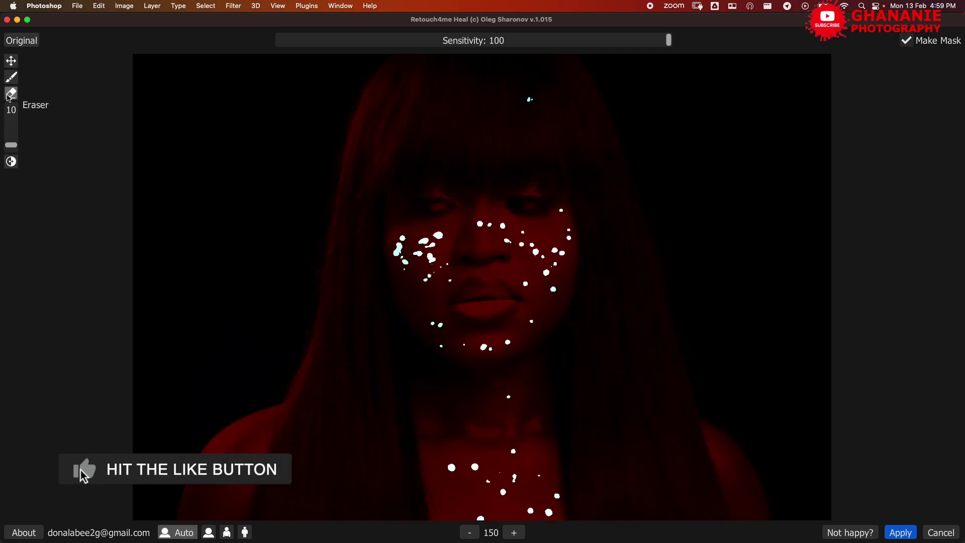
{"action": "scroll", "coordinate": [483, 286], "scroll_direction": "down", "scroll_amount": 1}
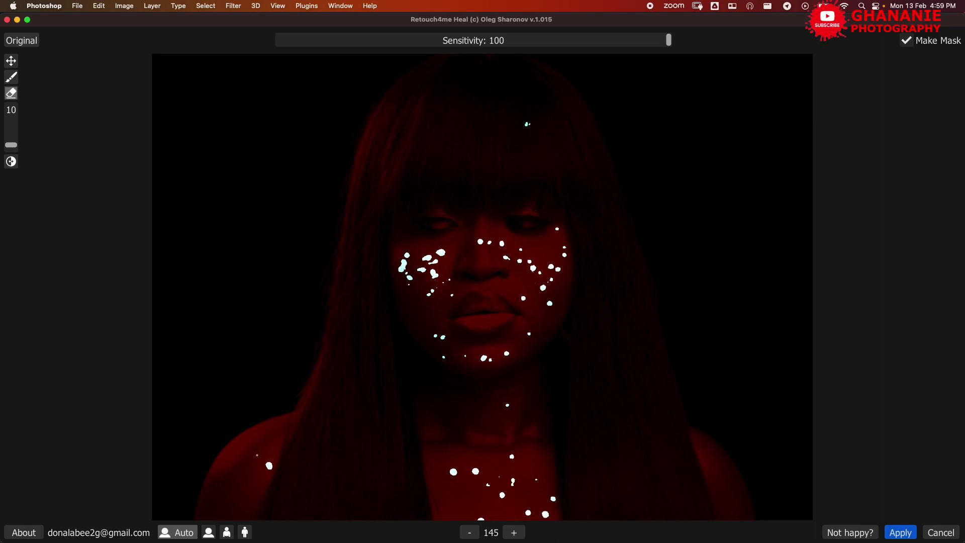
{"action": "left_click_drag", "start_coordinate": [11, 145], "coordinate": [11, 112]}
{"action": "left_click", "coordinate": [266, 466]}
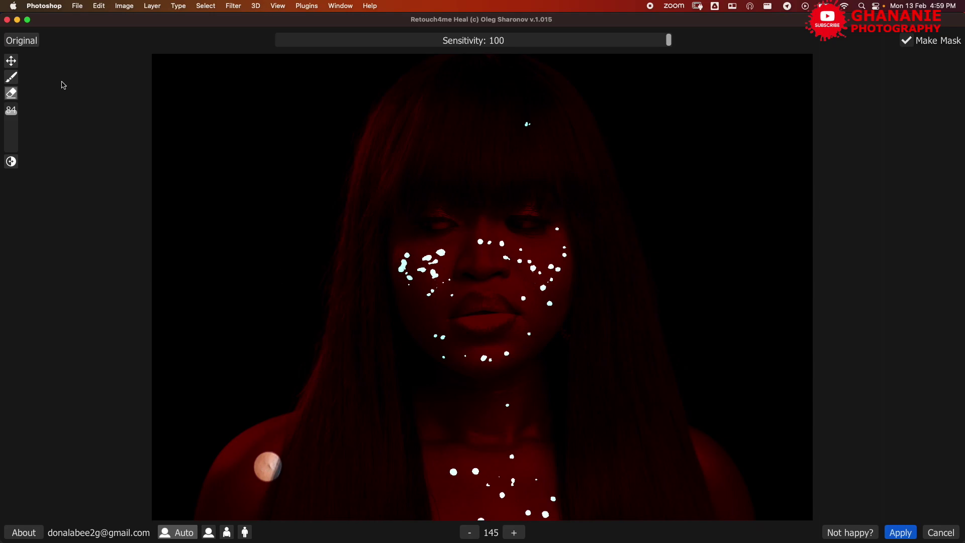
{"action": "left_click", "coordinate": [24, 44]}
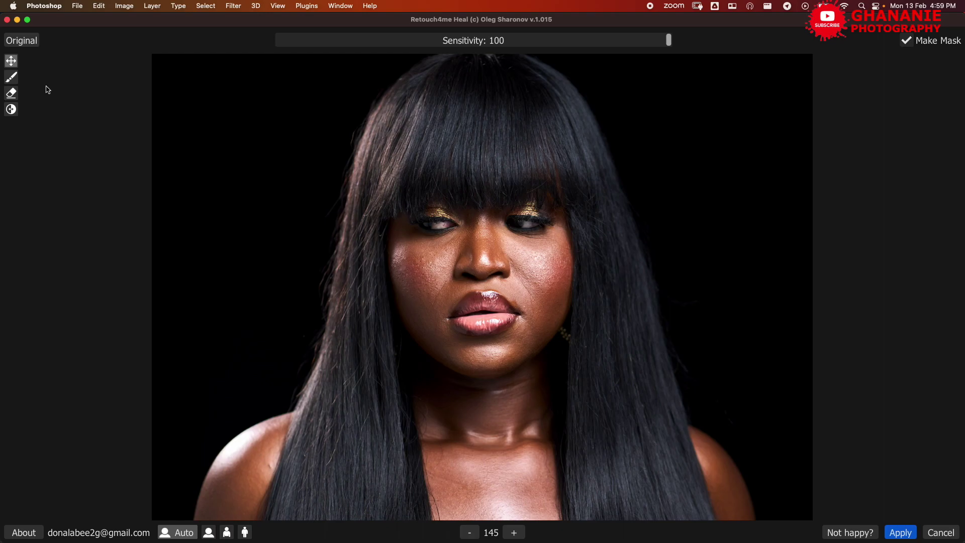
Brush the shoulder blemish back into the healing mask and return to the healed preview.
{"action": "left_click", "coordinate": [10, 78]}
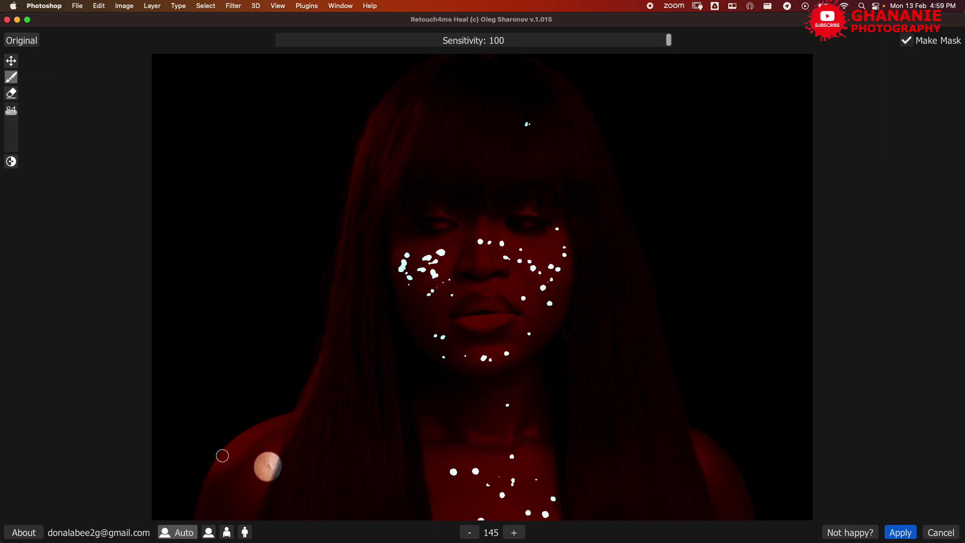
{"action": "mouse_move", "coordinate": [272, 460]}
{"action": "left_mouse_down"}
{"action": "mouse_move", "coordinate": [263, 478]}
{"action": "mouse_move", "coordinate": [266, 462]}
{"action": "left_mouse_up"}
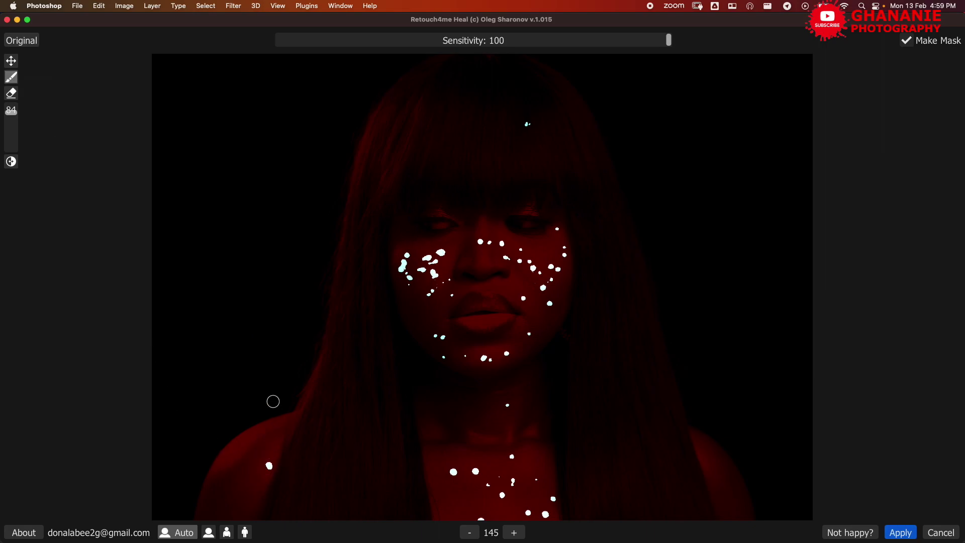
{"action": "left_click", "coordinate": [22, 42]}
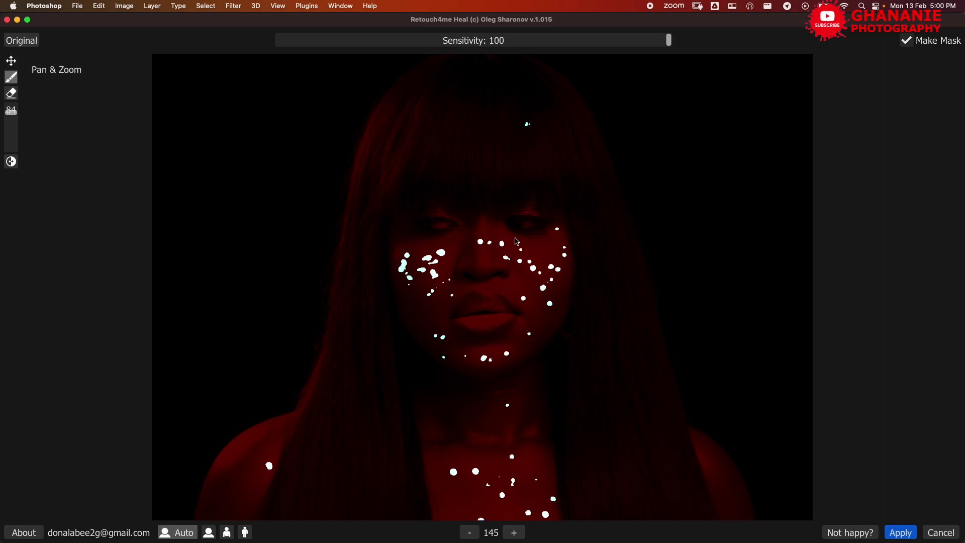
{"action": "key", "text": "h"}
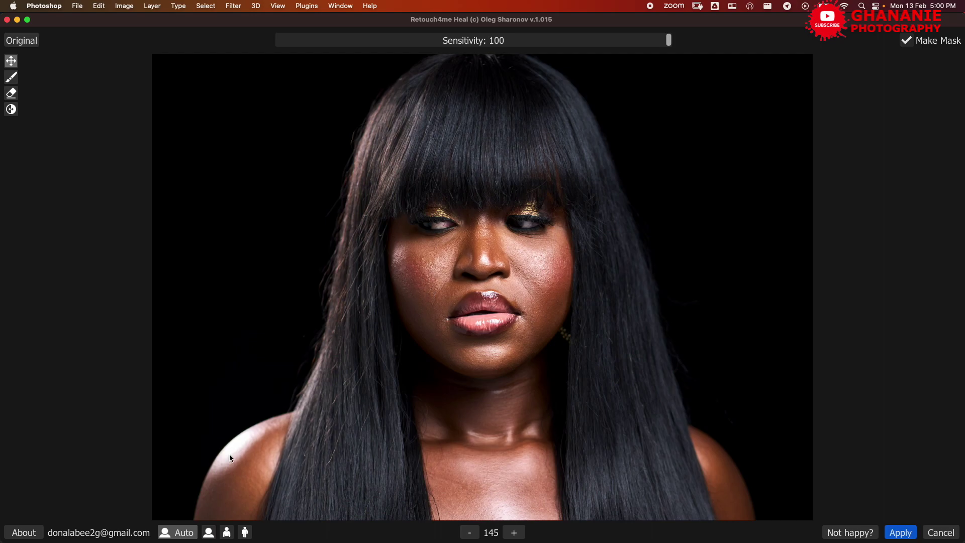
Apply the healing with automatic detection and Make Mask turned off, and add a new layer above the Background.
{"action": "left_click", "coordinate": [186, 536]}
{"action": "left_click", "coordinate": [468, 533]}
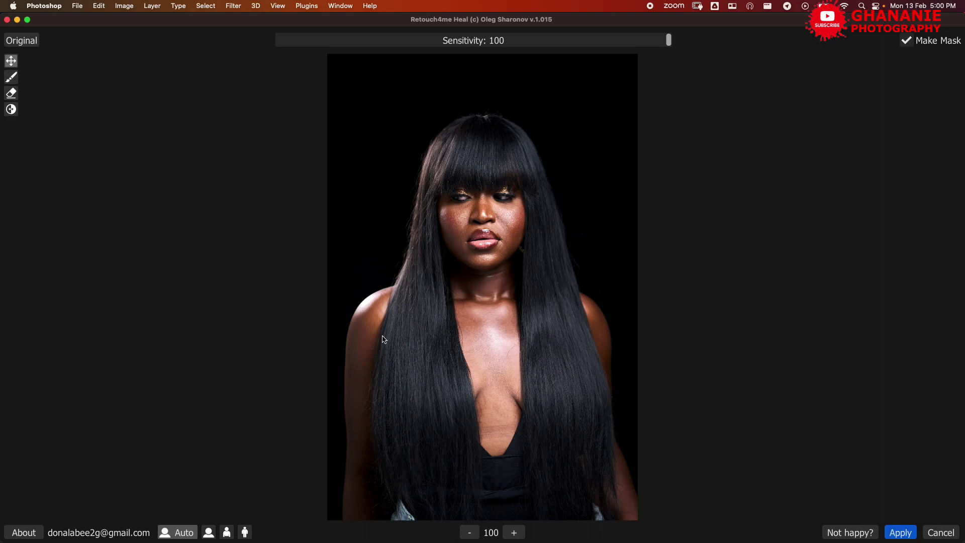
{"action": "left_click", "coordinate": [180, 531]}
{"action": "left_click", "coordinate": [907, 40]}
{"action": "left_click", "coordinate": [900, 532]}
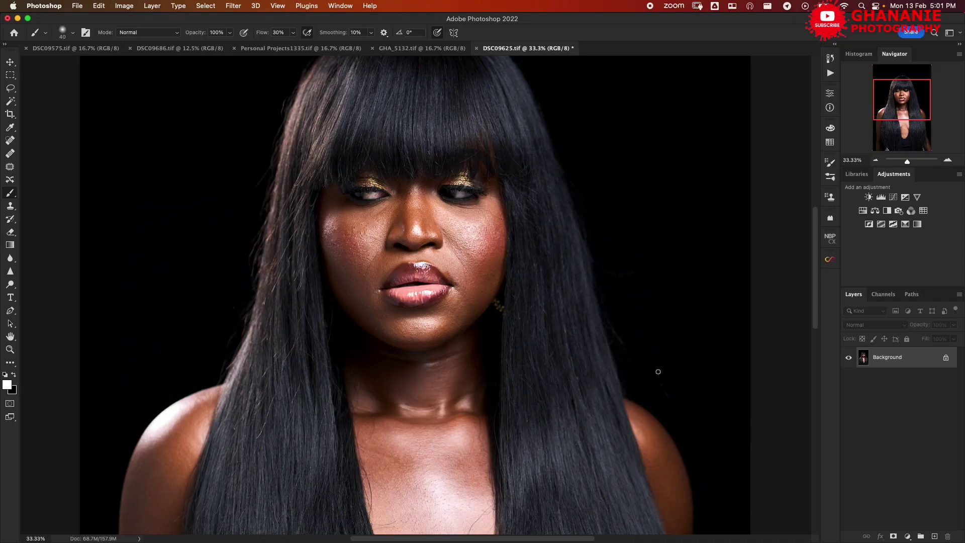
{"action": "key", "text": "super+alt+shift+n"}
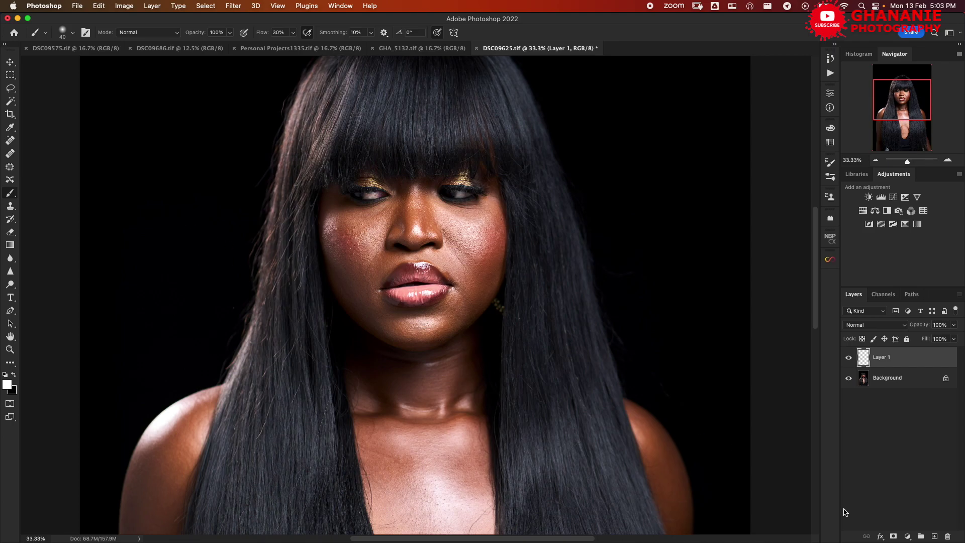
Try a layer mask on Layer 1, painting black over the cheek with an enlarged brush, and undo both.
{"action": "left_click", "coordinate": [894, 536]}
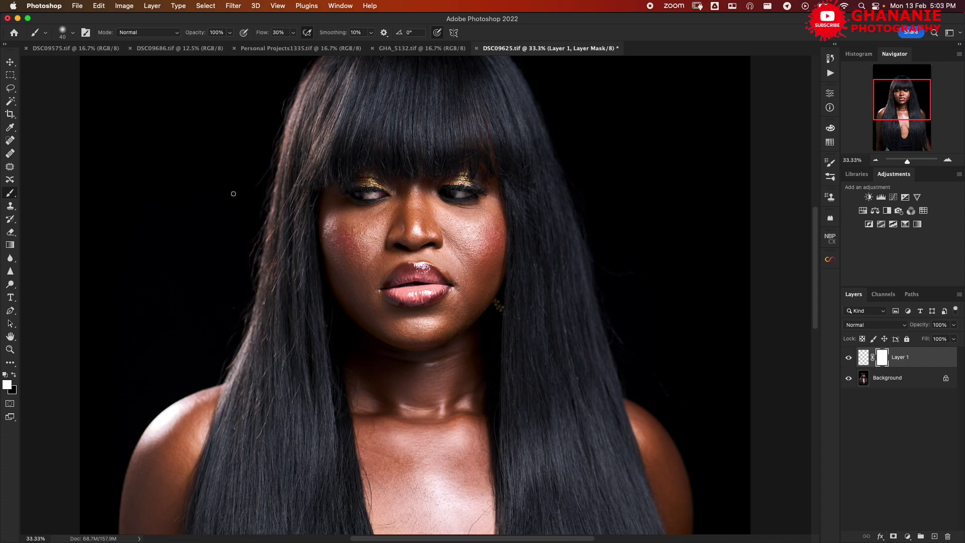
{"action": "key", "text": "x"}
{"action": "key", "text": "bracketright"}
{"action": "key", "text": "bracketright"}
{"action": "key", "text": "bracketright"}
{"action": "key", "text": "bracketright"}
{"action": "mouse_move", "coordinate": [340, 234]}
{"action": "left_mouse_down"}
{"action": "mouse_move", "coordinate": [333, 226]}
{"action": "mouse_move", "coordinate": [338, 241]}
{"action": "mouse_move", "coordinate": [359, 238]}
{"action": "mouse_move", "coordinate": [339, 232]}
{"action": "mouse_move", "coordinate": [367, 237]}
{"action": "mouse_move", "coordinate": [351, 239]}
{"action": "mouse_move", "coordinate": [340, 226]}
{"action": "mouse_move", "coordinate": [343, 246]}
{"action": "left_mouse_up"}
{"action": "key", "text": "super+z"}
{"action": "key", "text": "super+z"}
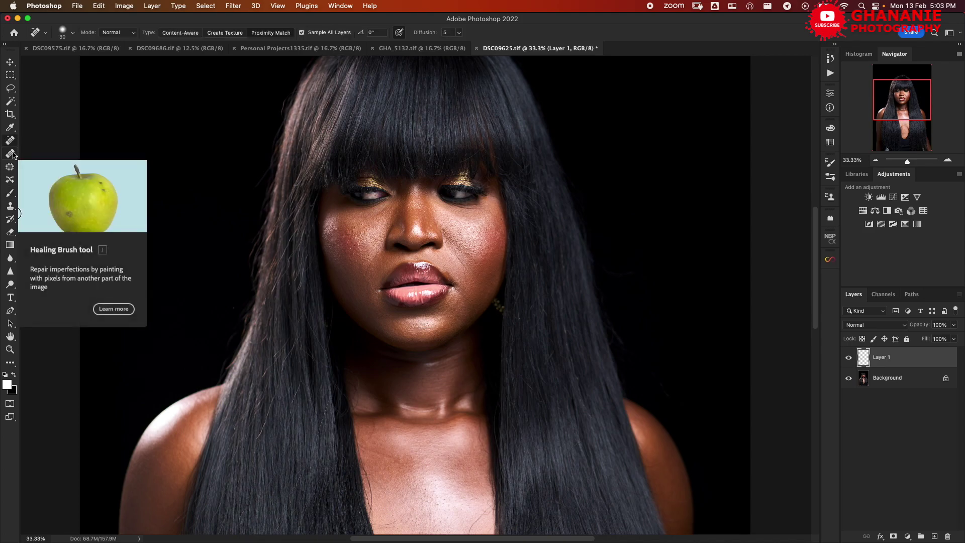
Heal a spot on the cheek with the Spot Healing Brush and stamp all visible layers into a new layer.
{"action": "left_click", "coordinate": [10, 141]}
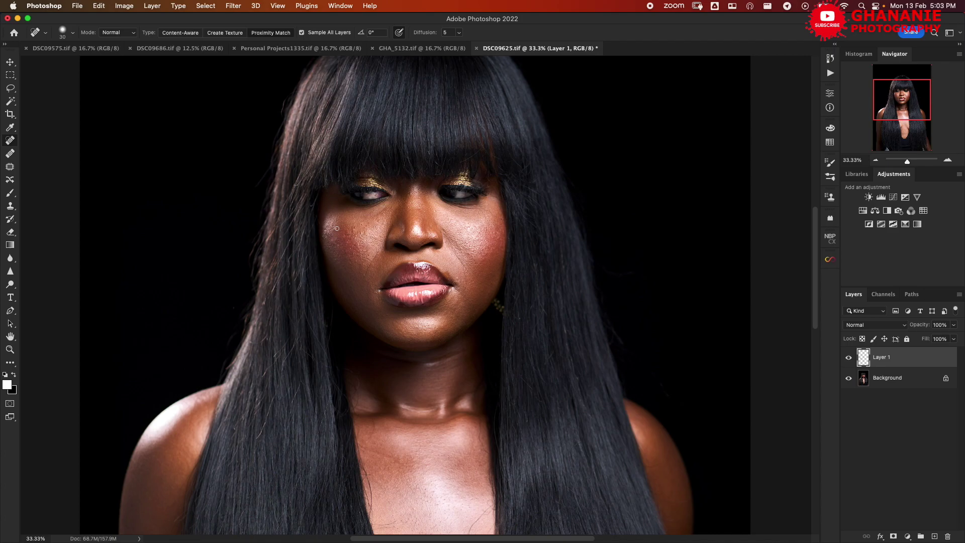
{"action": "left_click", "coordinate": [354, 227]}
{"action": "key", "text": "ctrl+alt+shift+e"}
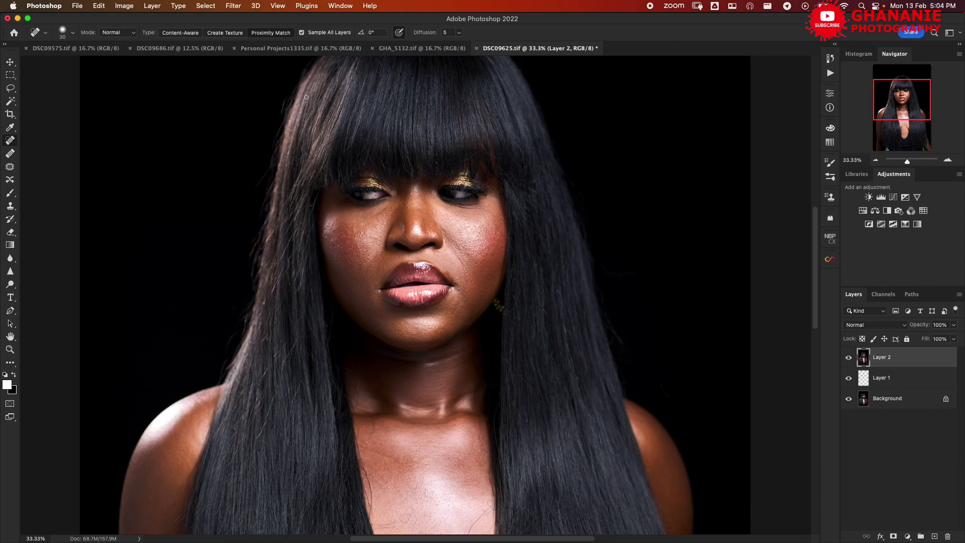
Open the Retouch4me Dodge Burn filter on the merged layer.
{"action": "left_click", "coordinate": [232, 7]}
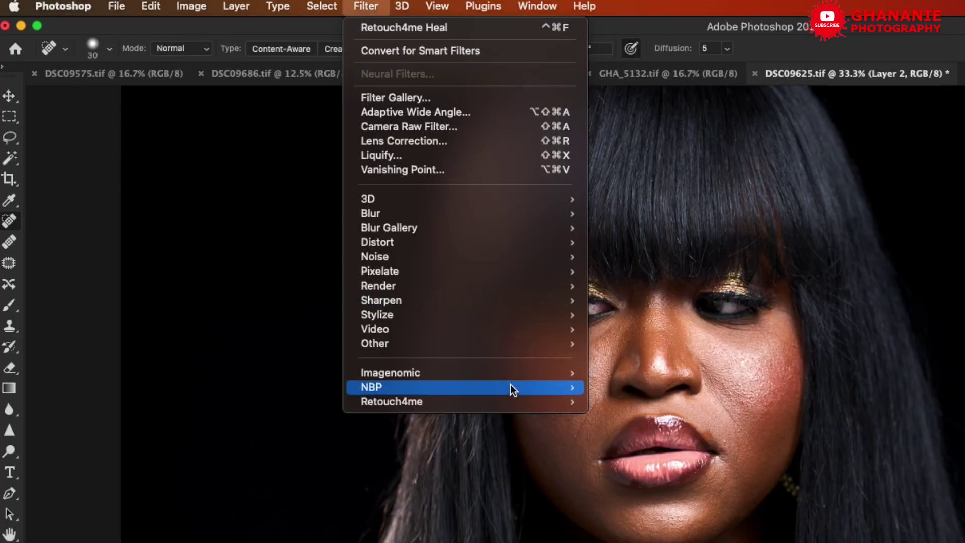
{"action": "mouse_move", "coordinate": [352, 252]}
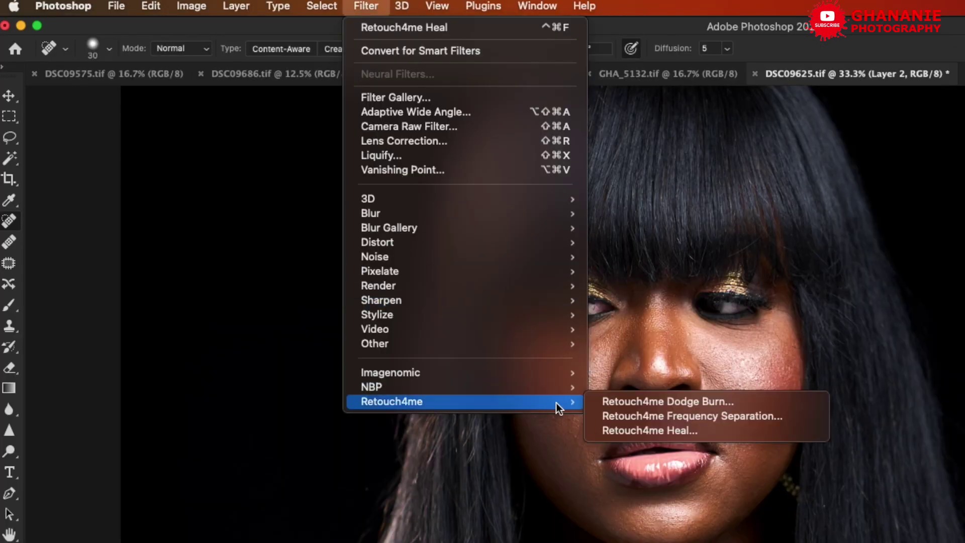
{"action": "left_click", "coordinate": [687, 401]}
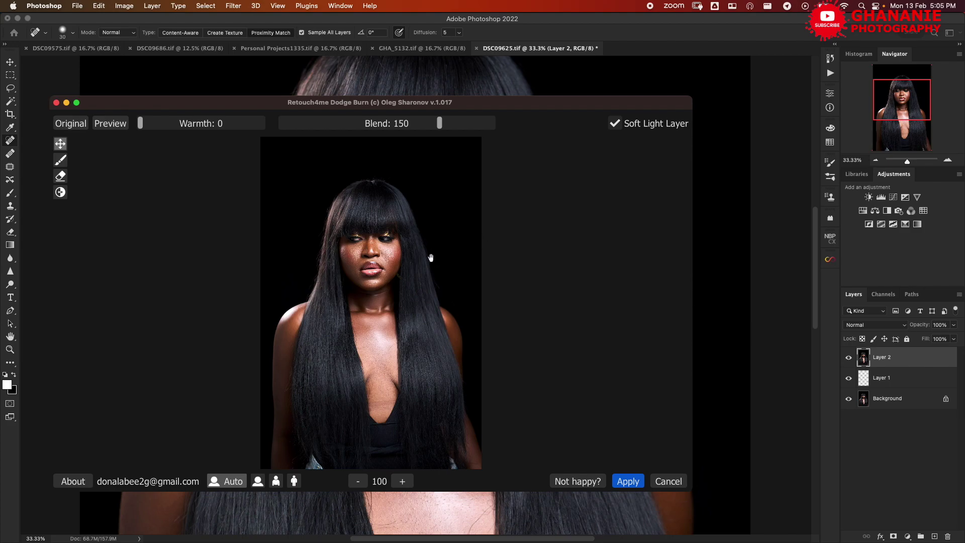
Try the maximum and lower Blend strengths on the face in the Dodge Burn filter and return it to 150, with Warmth at 0.
{"action": "key", "text": "ctrl+super+f"}
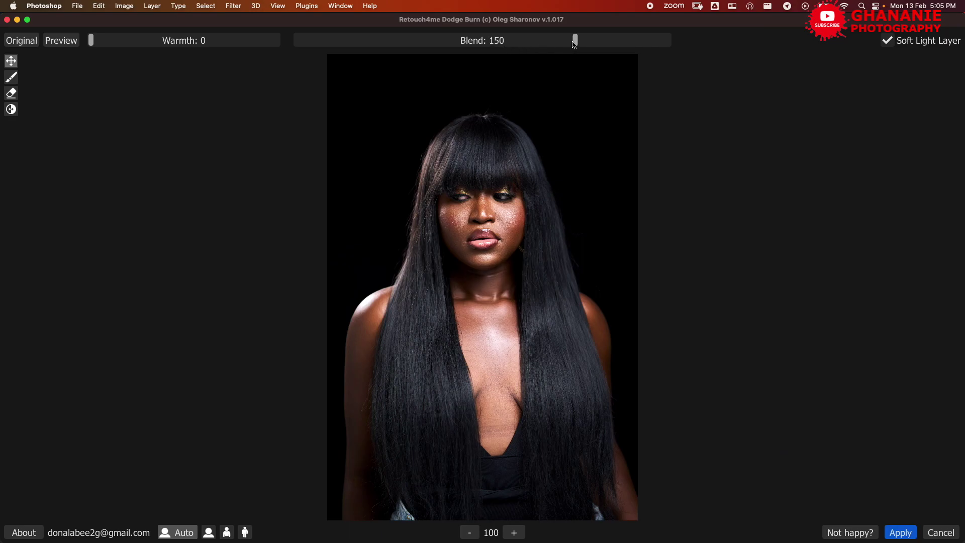
{"action": "left_click", "coordinate": [512, 532]}
{"action": "scroll", "coordinate": [527, 457], "scroll_direction": "up", "scroll_amount": 5}
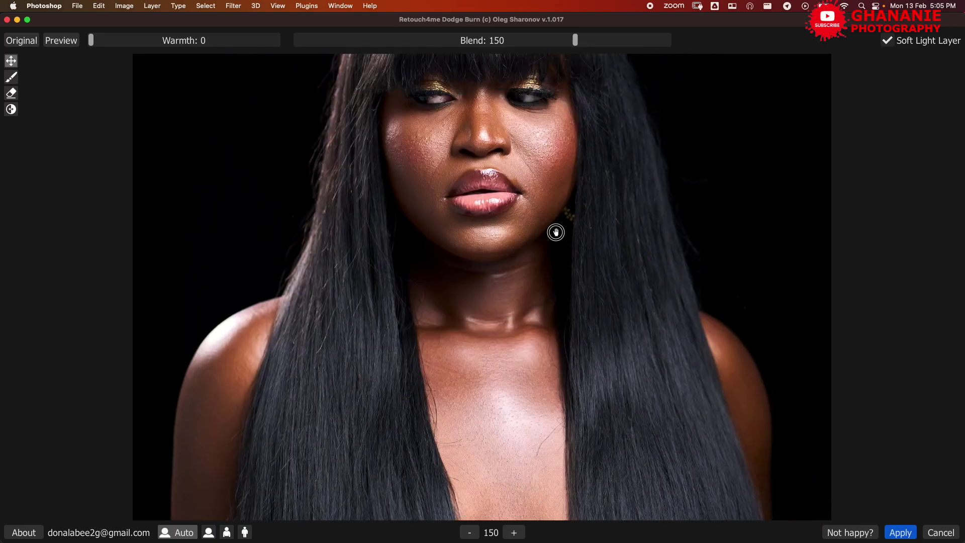
{"action": "left_click_drag", "start_coordinate": [555, 232], "coordinate": [553, 355]}
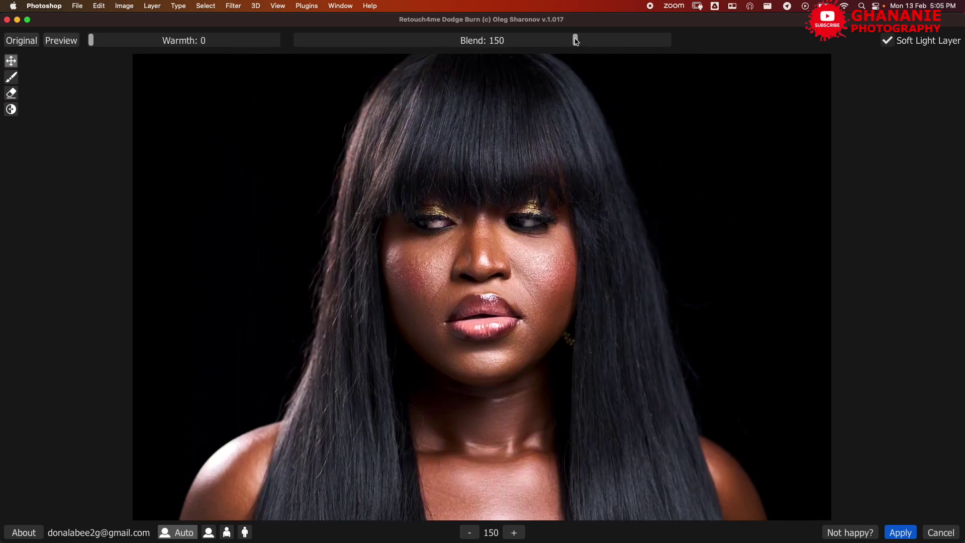
{"action": "left_click_drag", "start_coordinate": [575, 40], "coordinate": [751, 26]}
{"action": "left_click_drag", "start_coordinate": [668, 42], "coordinate": [566, 54]}
{"action": "left_click_drag", "start_coordinate": [561, 53], "coordinate": [576, 52]}
{"action": "mouse_move", "coordinate": [91, 39]}
{"action": "left_mouse_down"}
{"action": "mouse_move", "coordinate": [287, 47]}
{"action": "mouse_move", "coordinate": [88, 45]}
{"action": "left_mouse_up"}
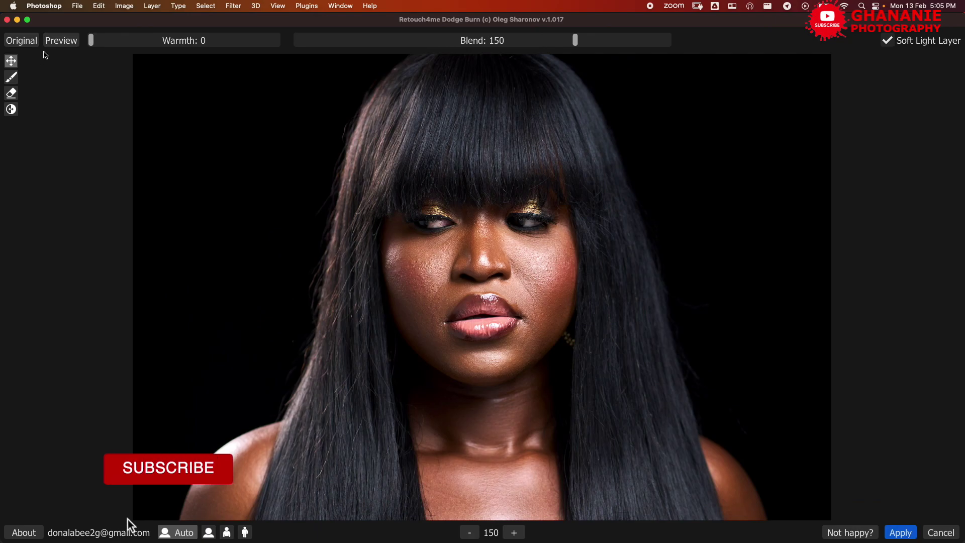
Examine the dodge and burn mask close up and on the whole portrait, and compare the retouched chest and face with the original.
{"action": "left_click", "coordinate": [60, 42]}
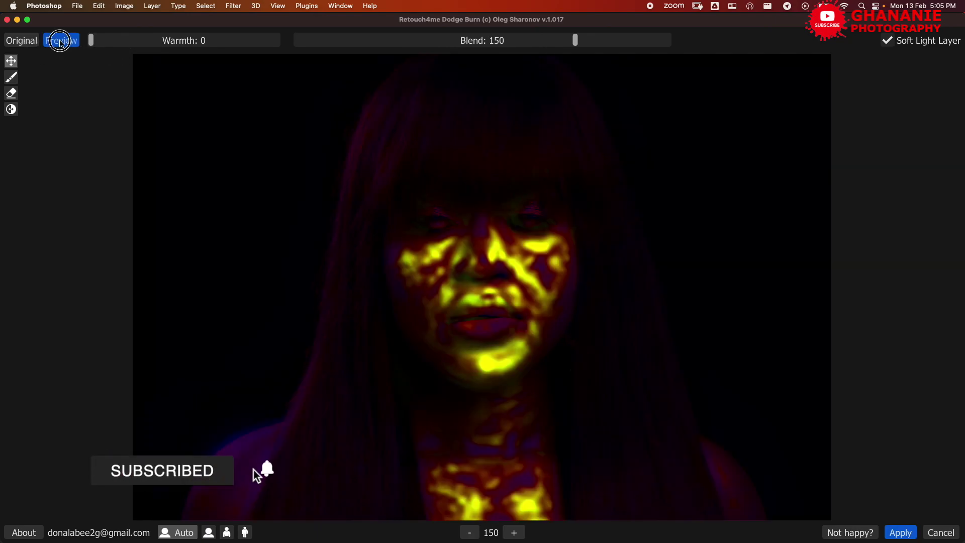
{"action": "left_click_drag", "start_coordinate": [59, 42], "coordinate": [60, 42]}
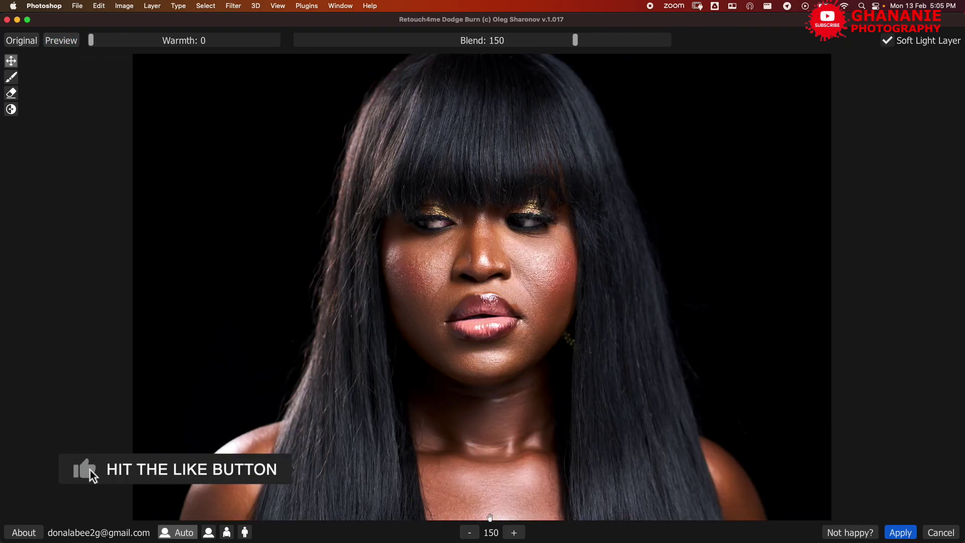
{"action": "left_click", "coordinate": [469, 532]}
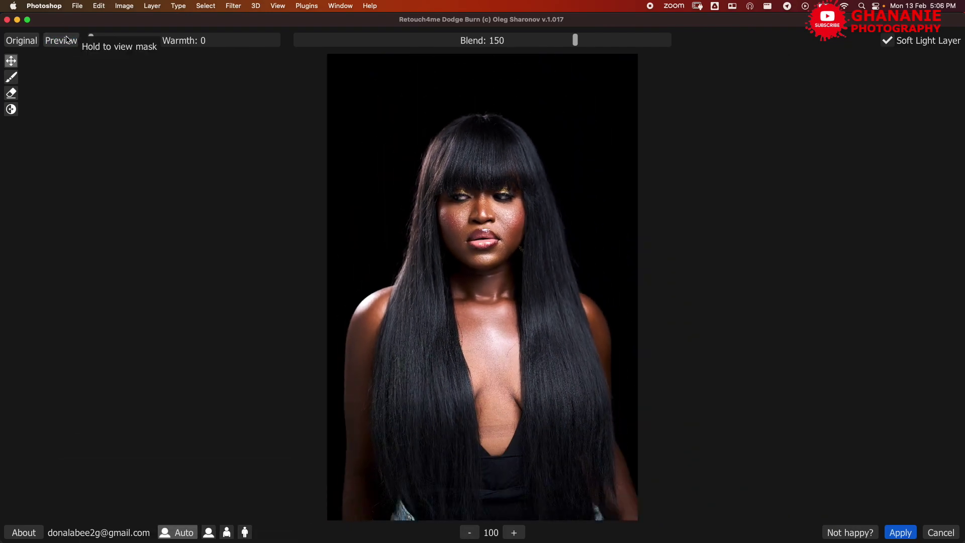
{"action": "left_click_drag", "start_coordinate": [67, 39], "coordinate": [66, 39]}
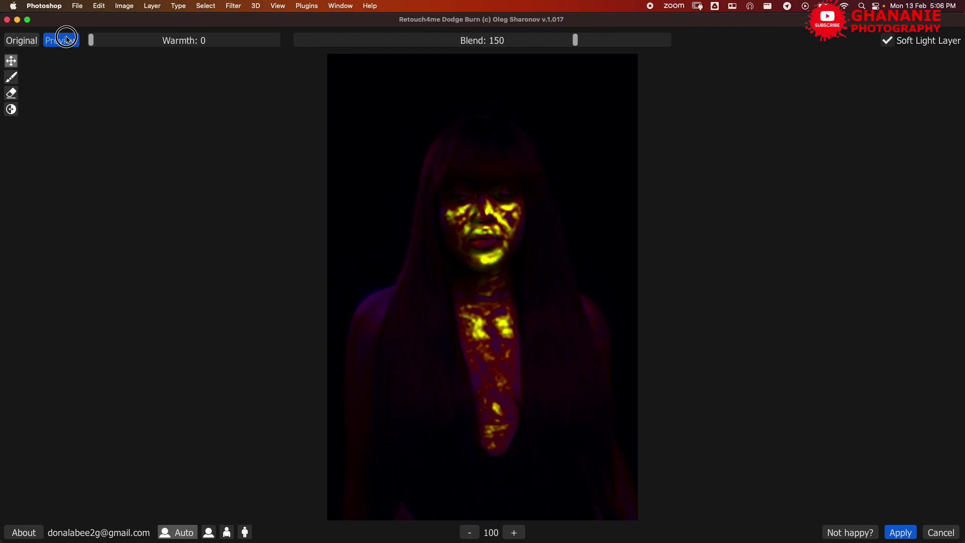
{"action": "left_click_drag", "start_coordinate": [67, 39], "coordinate": [67, 39]}
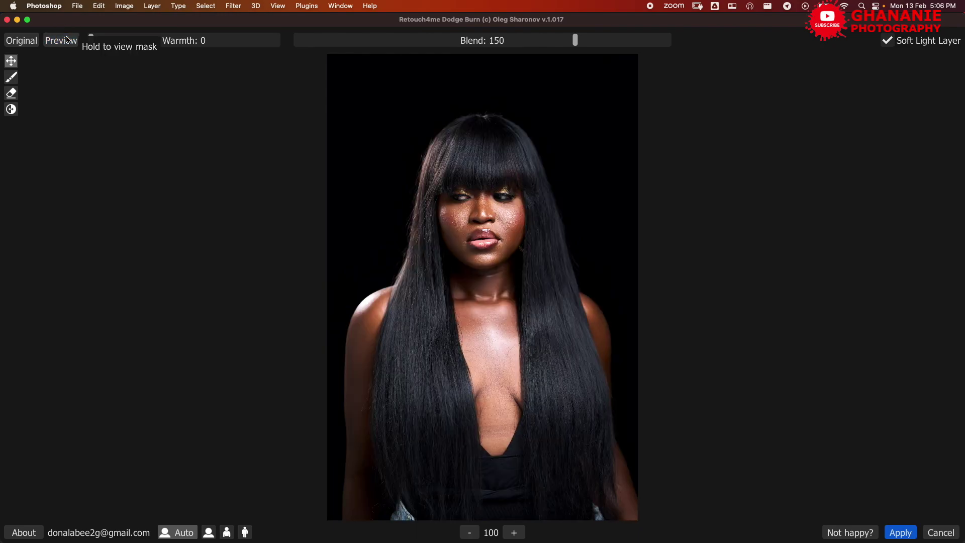
{"action": "left_click", "coordinate": [514, 532]}
{"action": "mouse_move", "coordinate": [495, 248]}
{"action": "left_mouse_down"}
{"action": "mouse_move", "coordinate": [513, 430]}
{"action": "mouse_move", "coordinate": [501, 263]}
{"action": "left_mouse_up"}
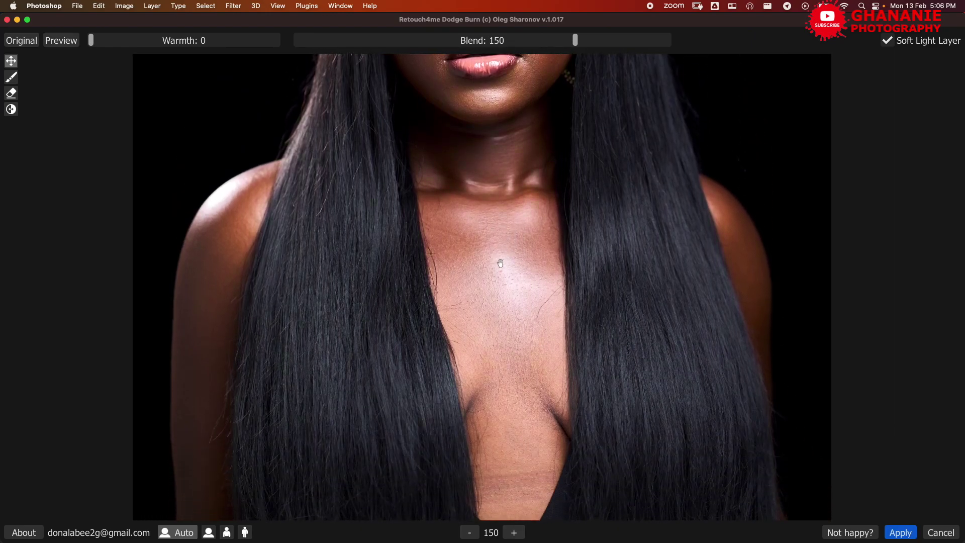
{"action": "left_click_drag", "start_coordinate": [28, 41], "coordinate": [27, 43]}
{"action": "left_click_drag", "start_coordinate": [446, 164], "coordinate": [433, 426]}
{"action": "left_click_drag", "start_coordinate": [24, 43], "coordinate": [24, 43]}
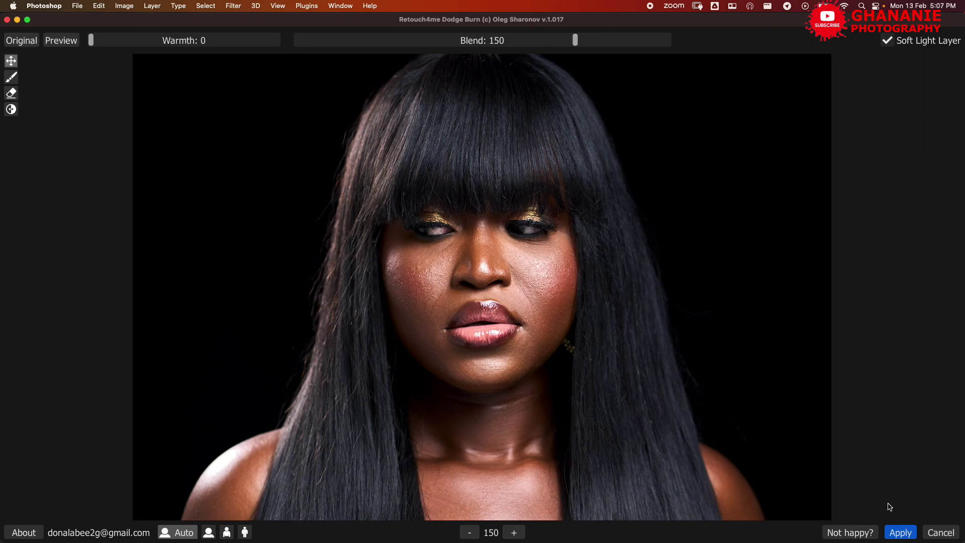
Apply the Dodge Burn filter as a soft light layer and set Layer 2's blend mode to Soft Light.
{"action": "left_click", "coordinate": [902, 533]}
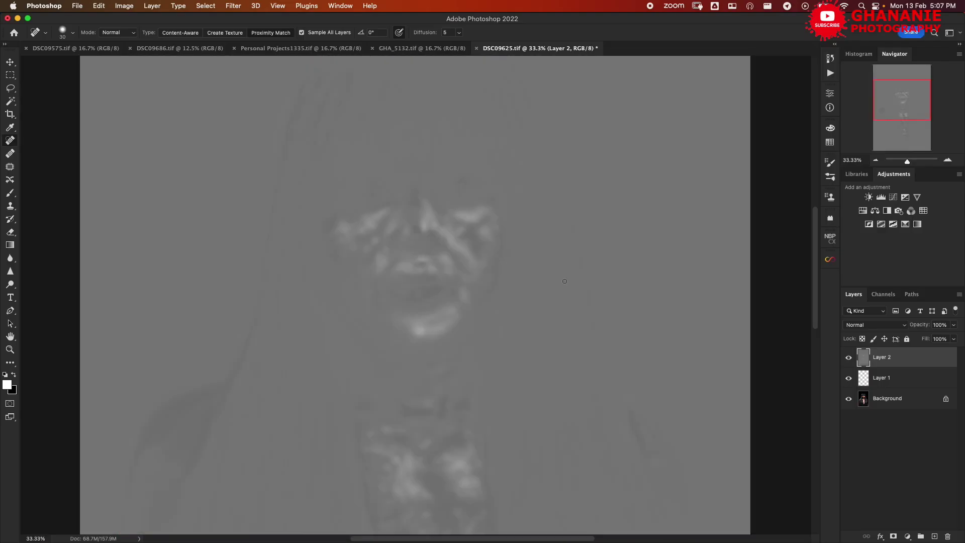
{"action": "scroll", "coordinate": [445, 295], "scroll_direction": "down", "scroll_amount": 5}
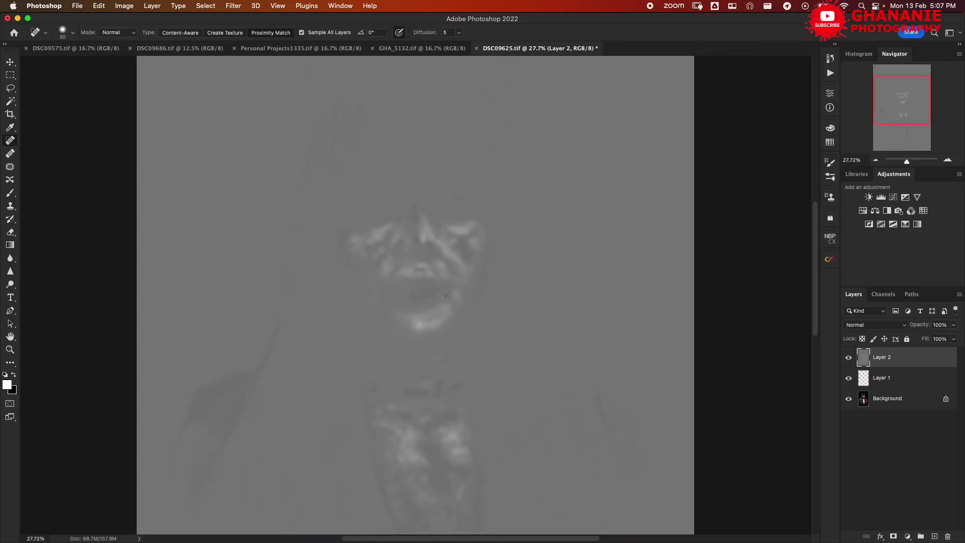
{"action": "scroll", "coordinate": [446, 295], "scroll_direction": "down", "scroll_amount": 1}
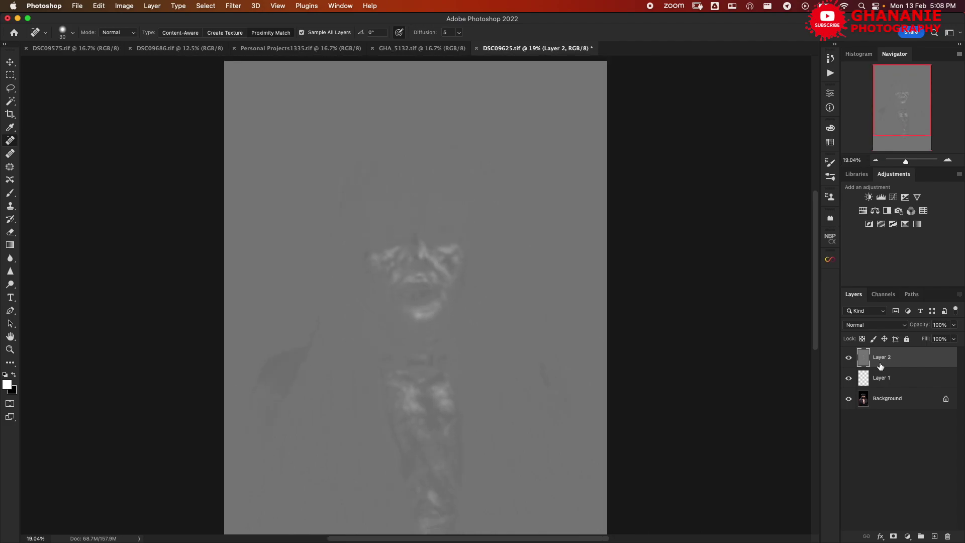
{"action": "left_click", "coordinate": [903, 326]}
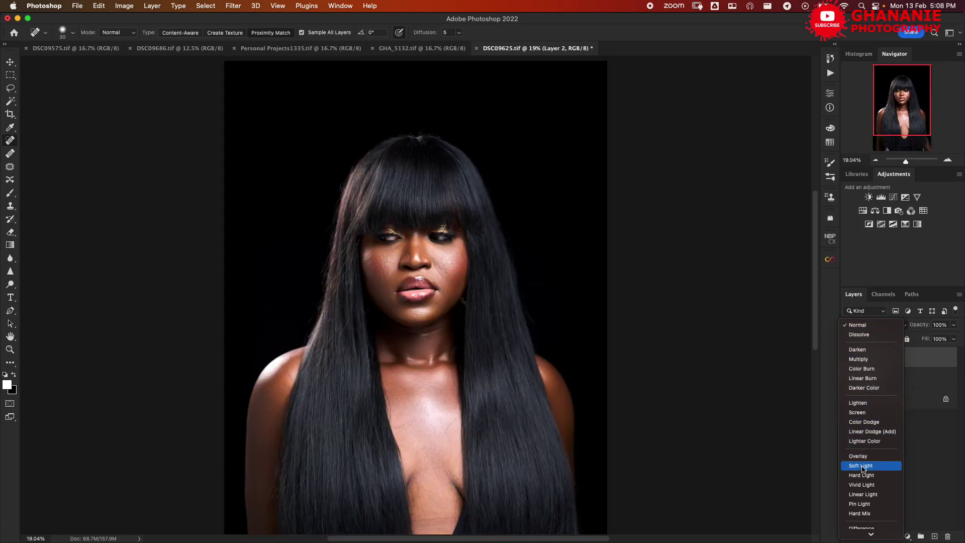
{"action": "left_click", "coordinate": [863, 468]}
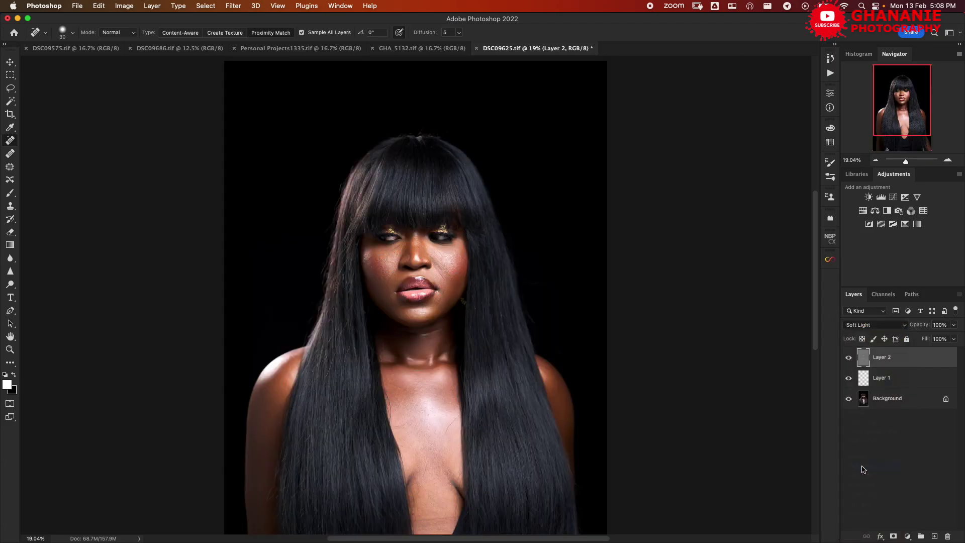
Compare the portrait with Layer 2 hidden and shown, both at full view and close up on the face.
{"action": "left_click", "coordinate": [848, 358]}
{"action": "left_click", "coordinate": [850, 358]}
{"action": "key", "text": "super+equal"}
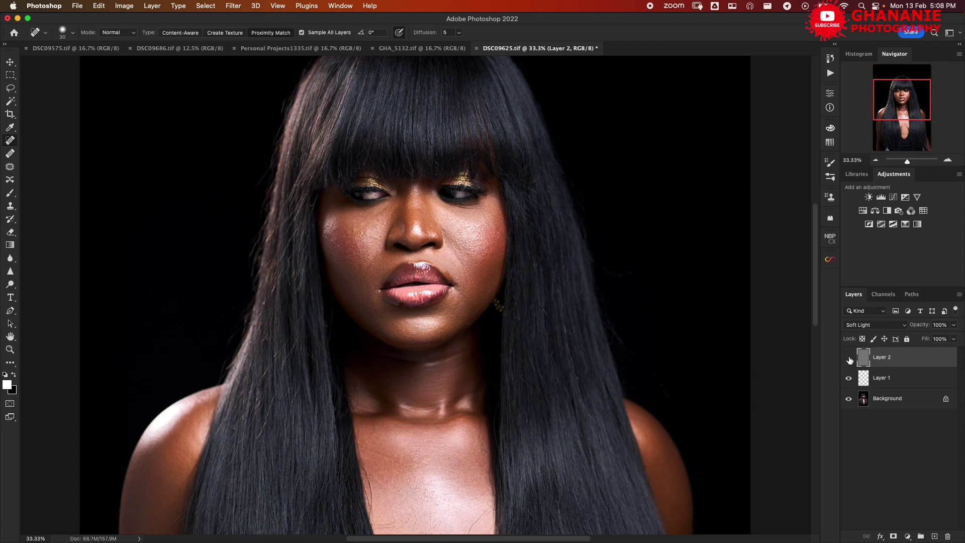
{"action": "left_click", "coordinate": [850, 359]}
{"action": "left_click", "coordinate": [849, 359]}
Group Layer 1 and Layer 2, and compare the portrait with the group hidden and shown.
{"action": "left_click", "coordinate": [921, 382]}
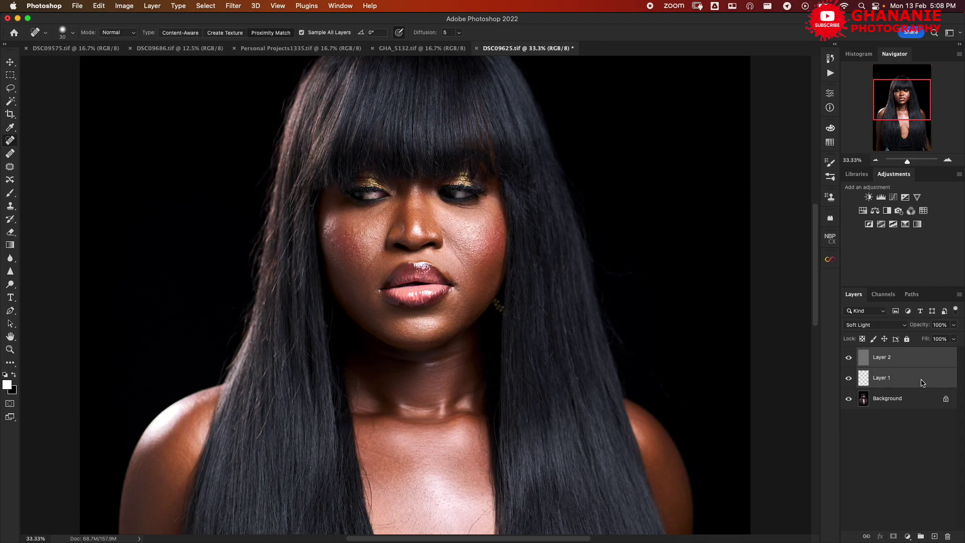
{"action": "key", "text": "super+g"}
{"action": "left_click", "coordinate": [848, 353]}
{"action": "left_click", "coordinate": [849, 354]}
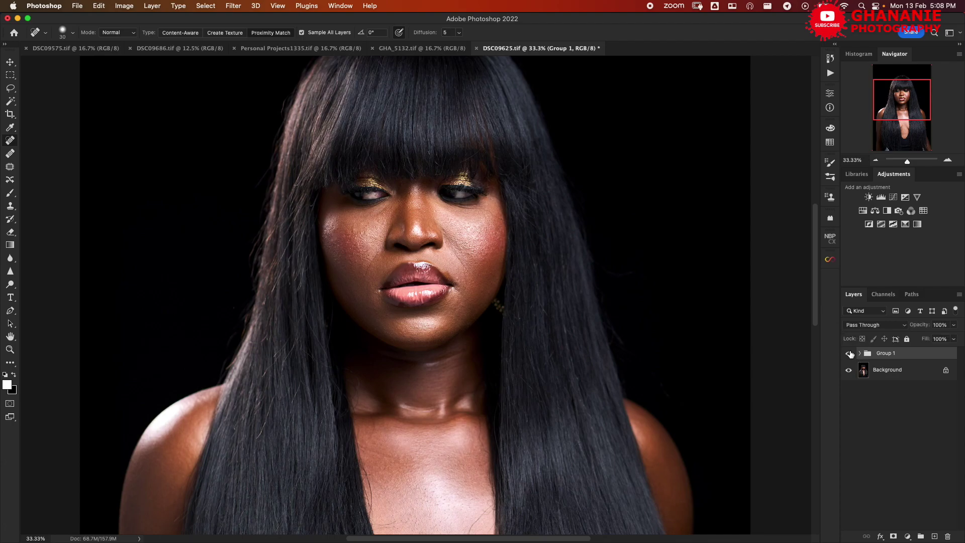
{"action": "key", "text": "super+0"}
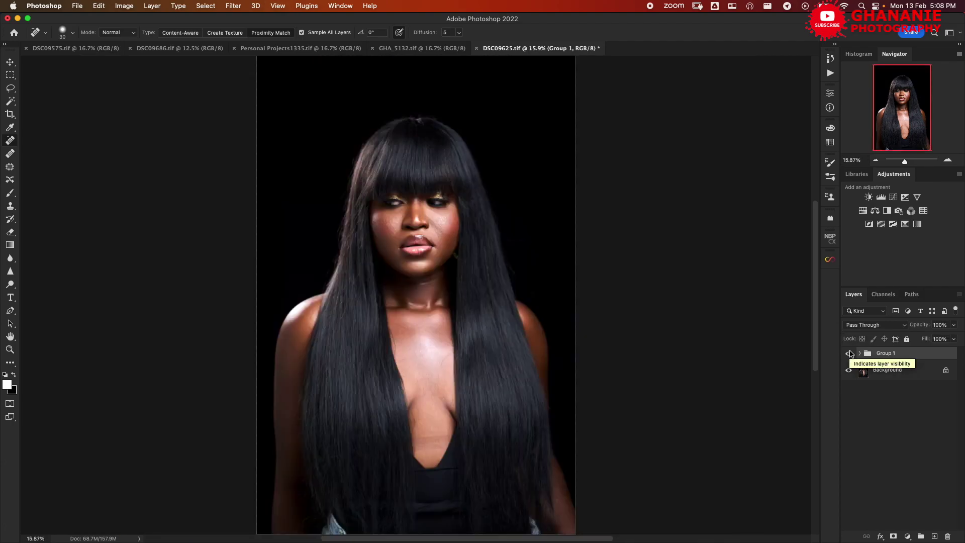
{"action": "left_click", "coordinate": [848, 354]}
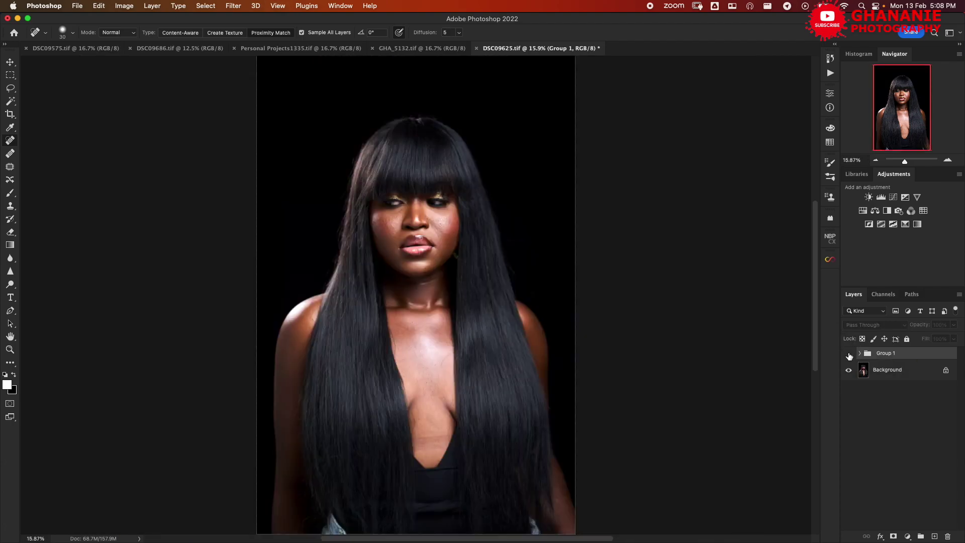
{"action": "left_click", "coordinate": [848, 354]}
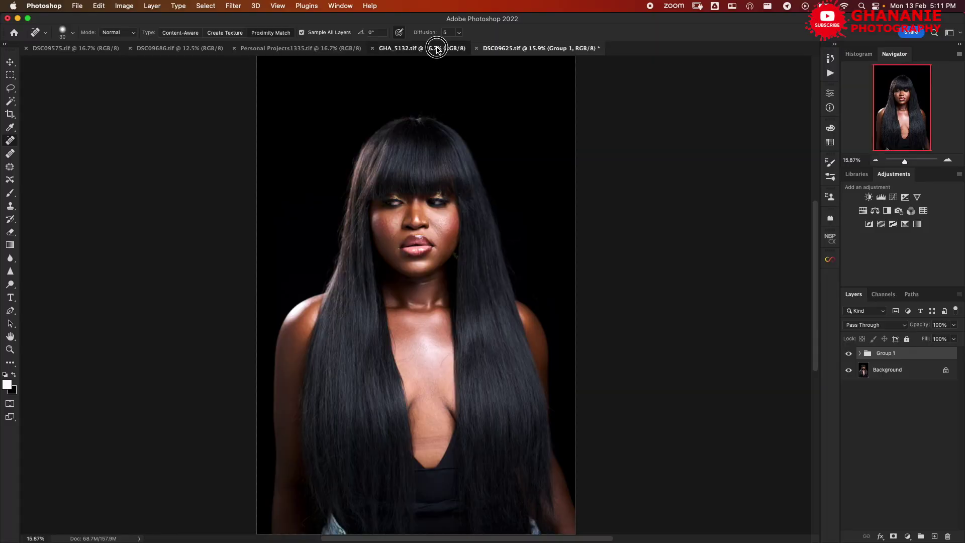
Duplicate the Background layer in GHA_5132.tif and open the Retouch4me Heal filter on the copy.
{"action": "left_click", "coordinate": [437, 48]}
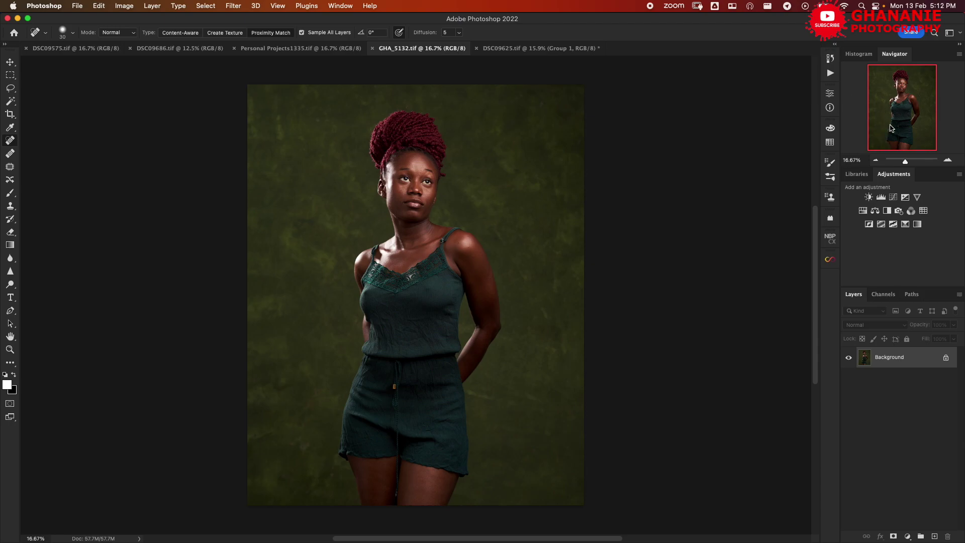
{"action": "key", "text": "super+j"}
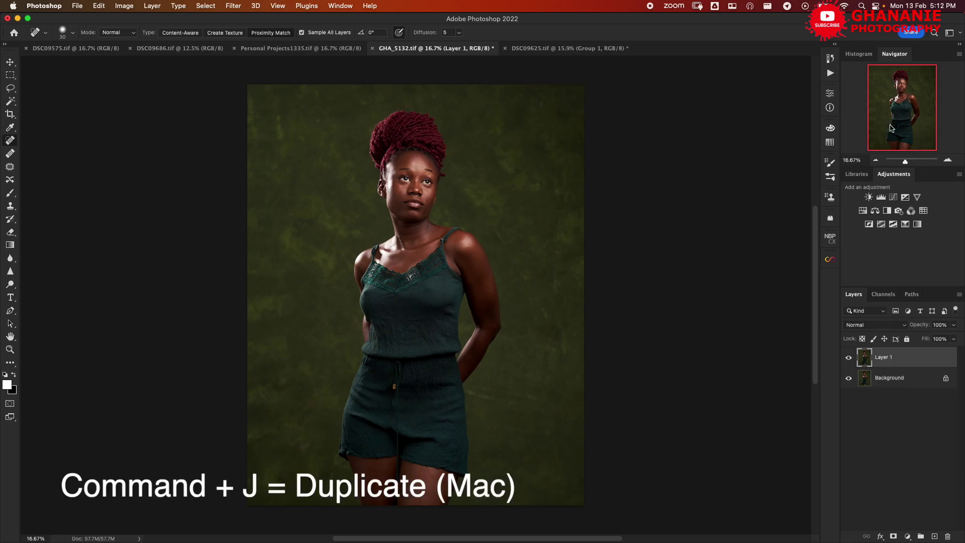
{"action": "left_click", "coordinate": [233, 6]}
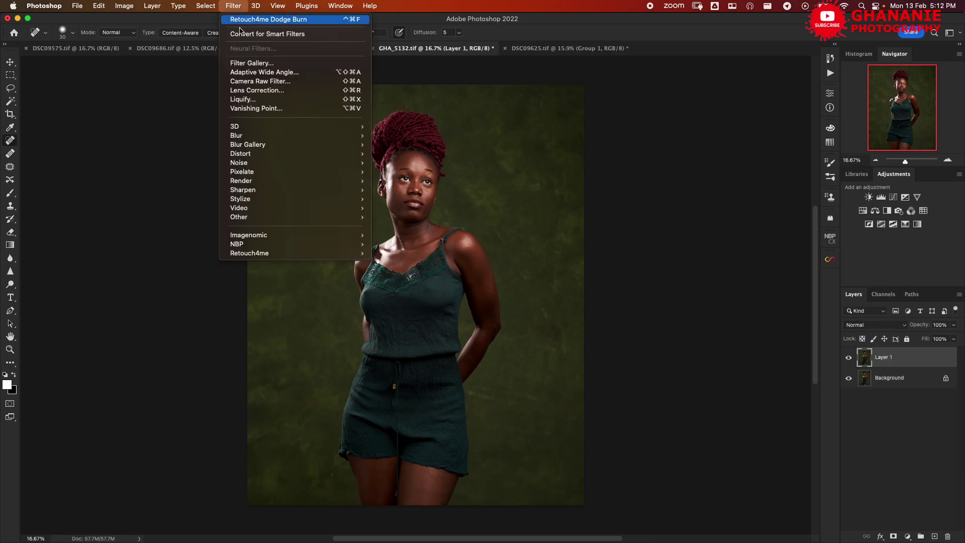
{"action": "mouse_move", "coordinate": [341, 255]}
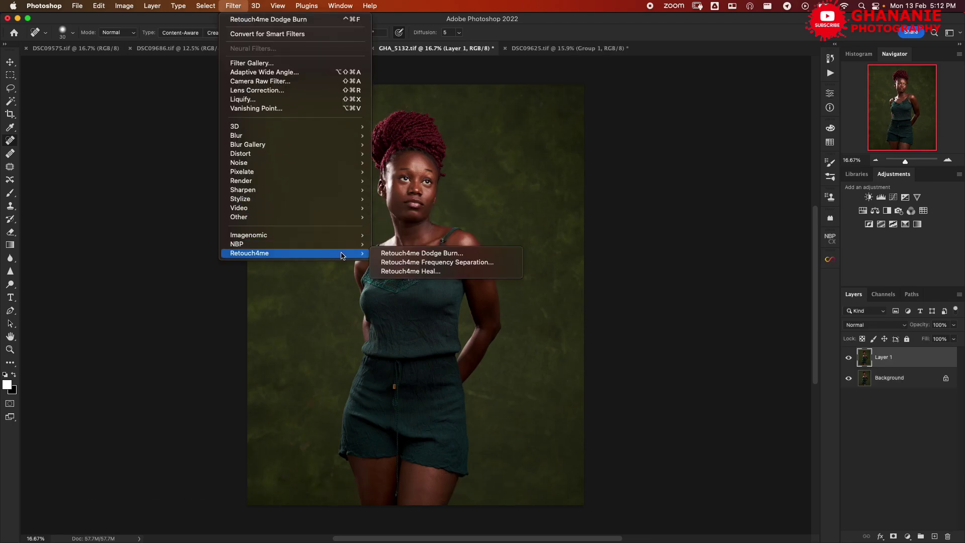
{"action": "left_click", "coordinate": [428, 271]}
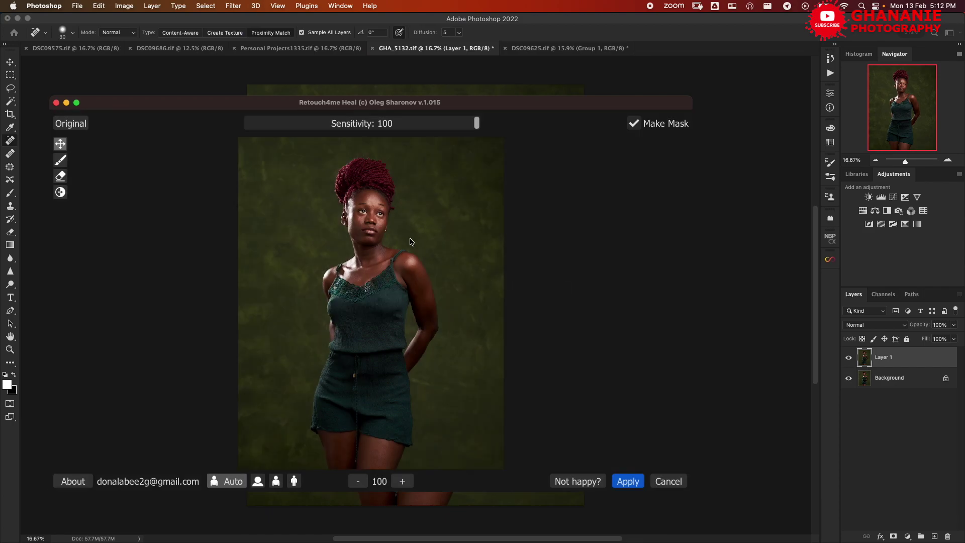
Compare the healed face with the original at 150% and apply the healing with Sensitivity 100 and Make Mask on.
{"action": "double_click", "coordinate": [512, 105]}
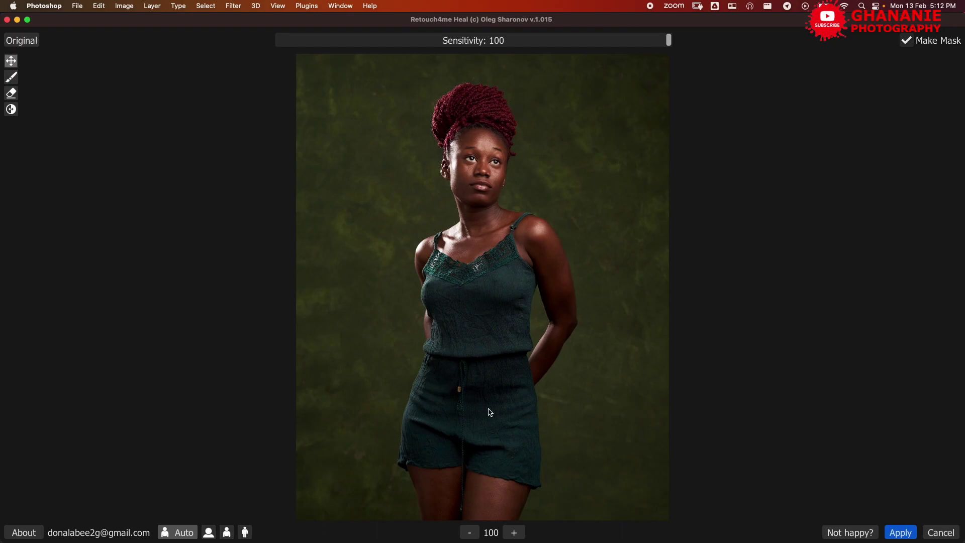
{"action": "left_click", "coordinate": [513, 532]}
{"action": "left_click_drag", "start_coordinate": [510, 189], "coordinate": [511, 377]}
{"action": "left_click_drag", "start_coordinate": [517, 334], "coordinate": [516, 440]}
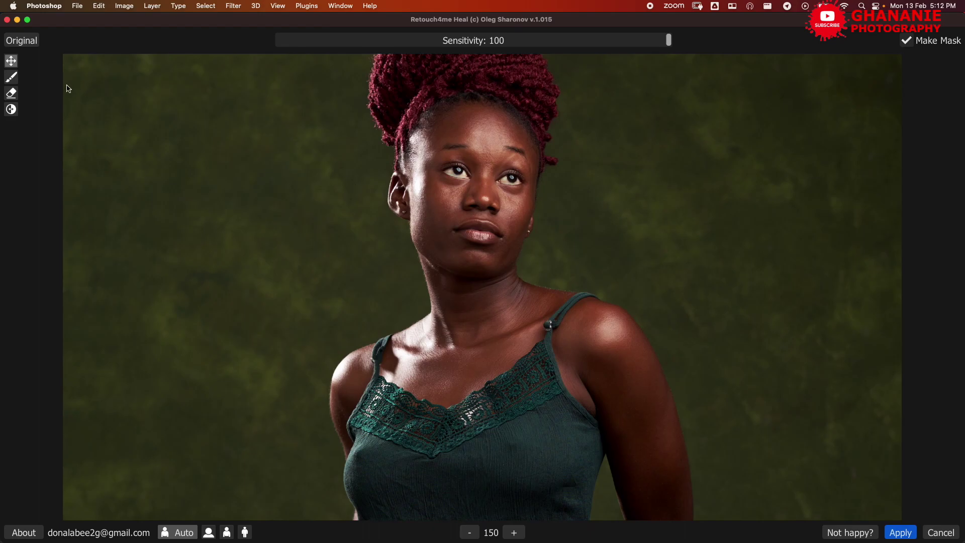
{"action": "left_click", "coordinate": [31, 41]}
{"action": "left_click", "coordinate": [897, 531]}
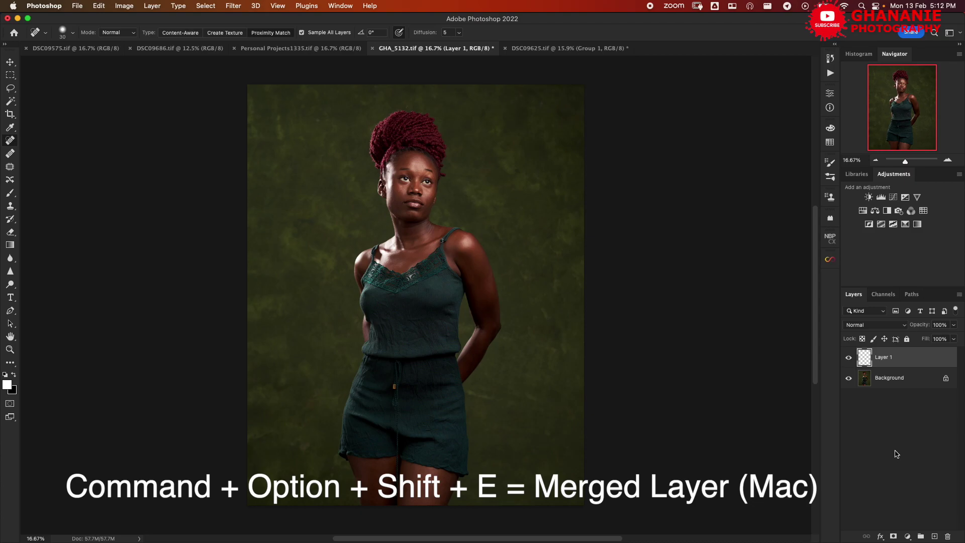
Stamp all visible layers into a new layer and open the Retouch4me Dodge Burn filter on it.
{"action": "key", "text": "super+alt+shift+e"}
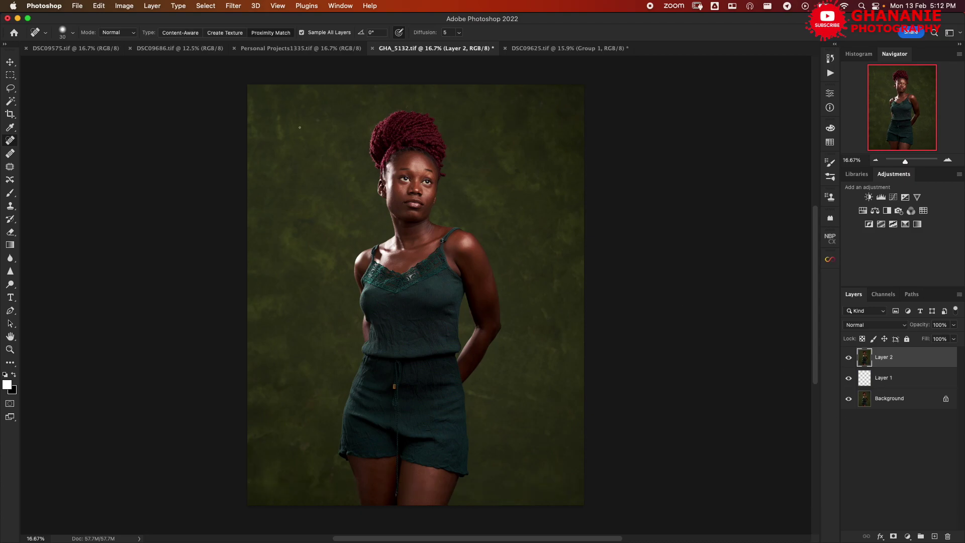
{"action": "left_click", "coordinate": [234, 7]}
{"action": "mouse_move", "coordinate": [305, 253]}
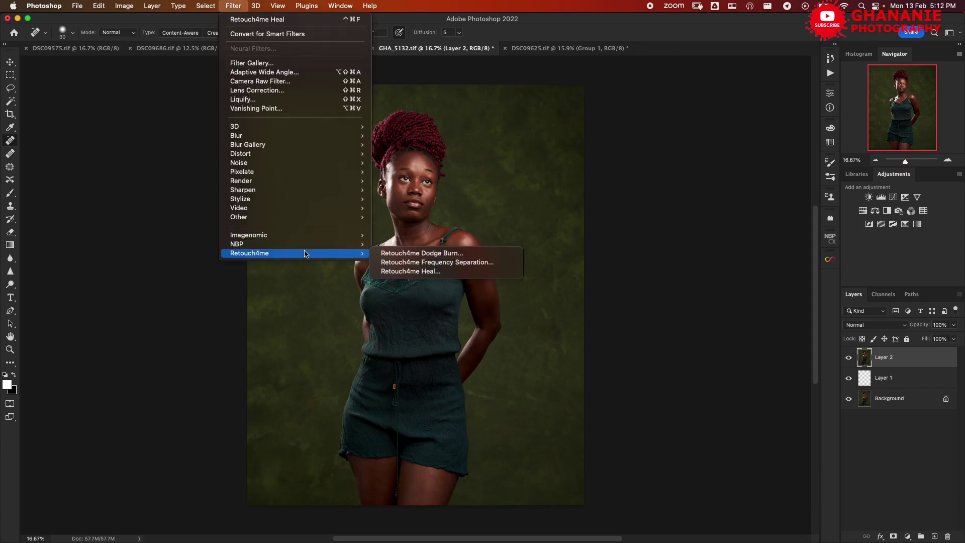
{"action": "left_click", "coordinate": [435, 254]}
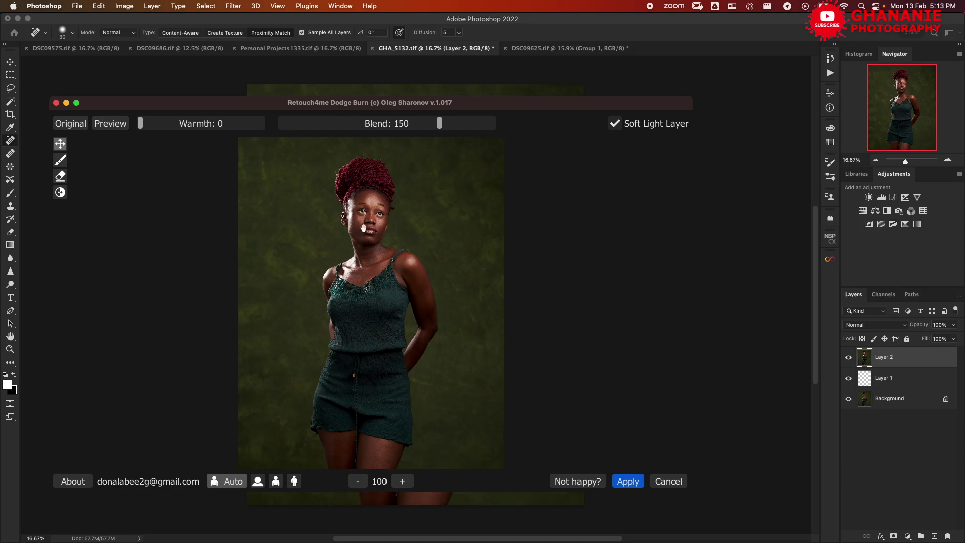
Compare the face with the original at 150% and apply the Dodge Burn filter with Blend 129 and Soft Light Layer on.
{"action": "double_click", "coordinate": [506, 104]}
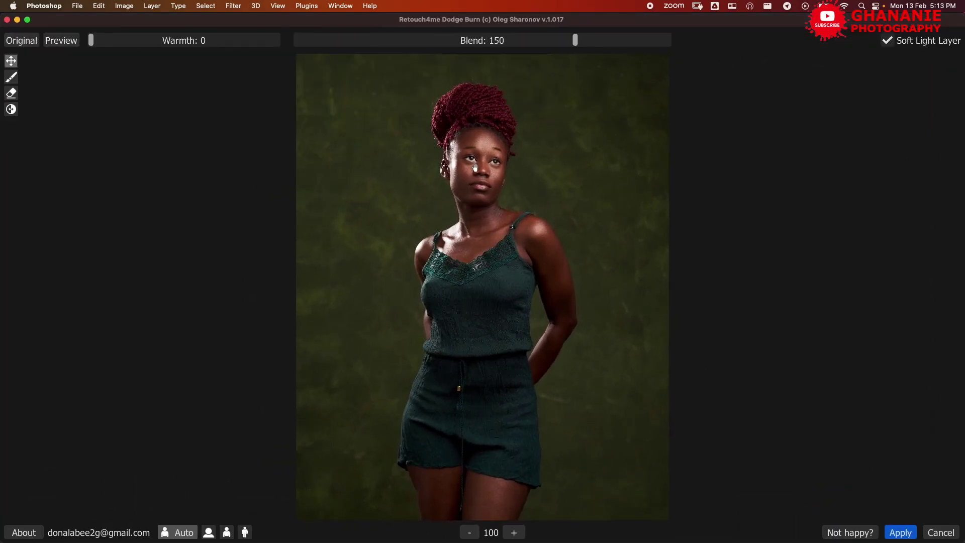
{"action": "left_click", "coordinate": [513, 531]}
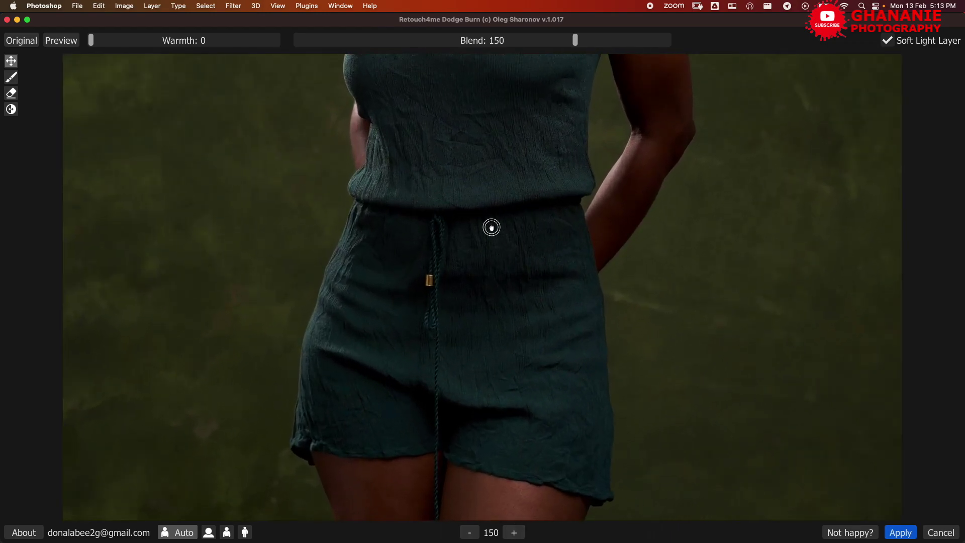
{"action": "left_click_drag", "start_coordinate": [491, 226], "coordinate": [452, 476]}
{"action": "left_click_drag", "start_coordinate": [491, 209], "coordinate": [439, 482]}
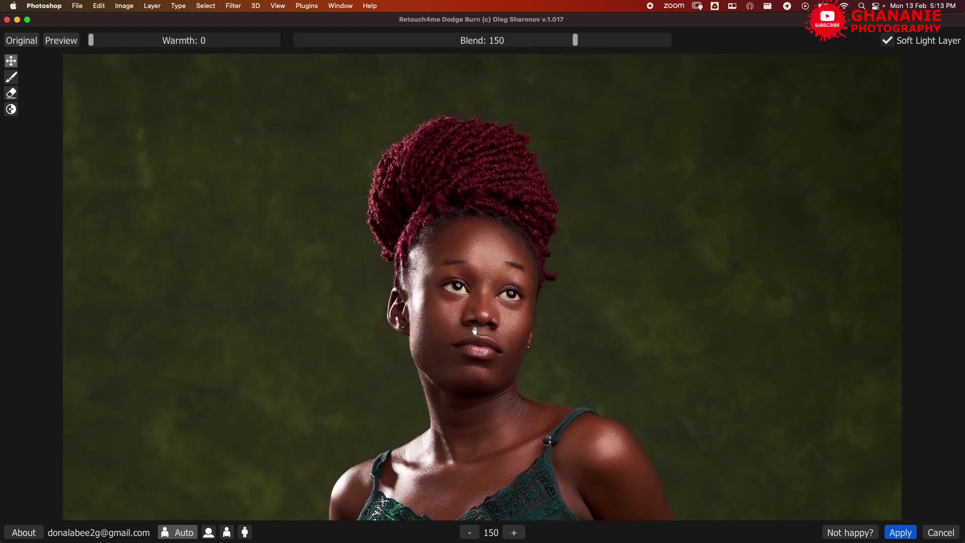
{"action": "left_click", "coordinate": [28, 43]}
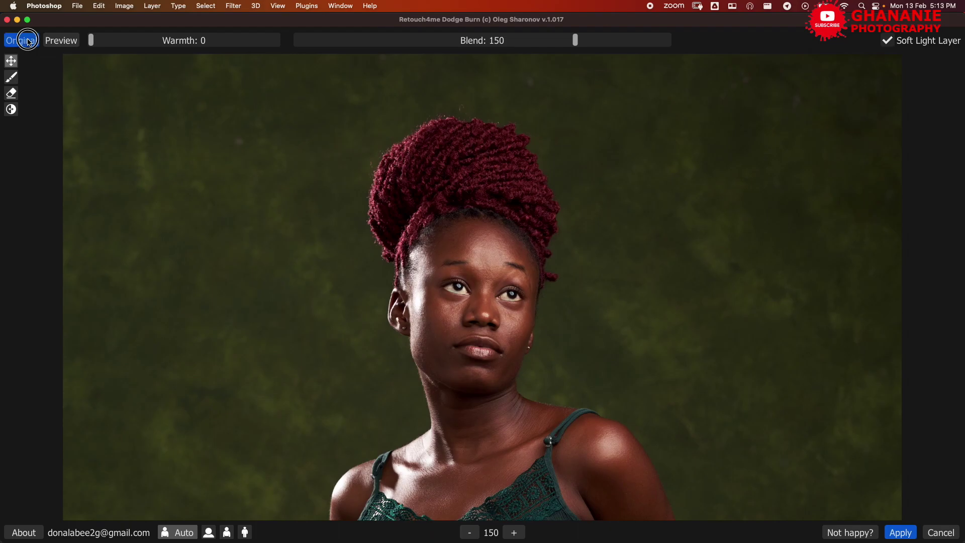
{"action": "left_click", "coordinate": [29, 42]}
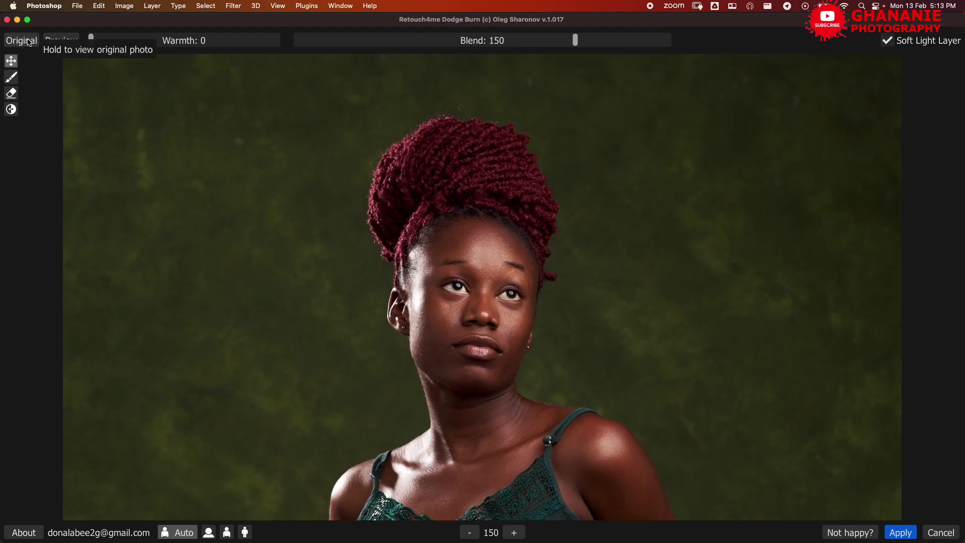
{"action": "left_click", "coordinate": [574, 40]}
{"action": "left_click_drag", "start_coordinate": [574, 40], "coordinate": [538, 43]}
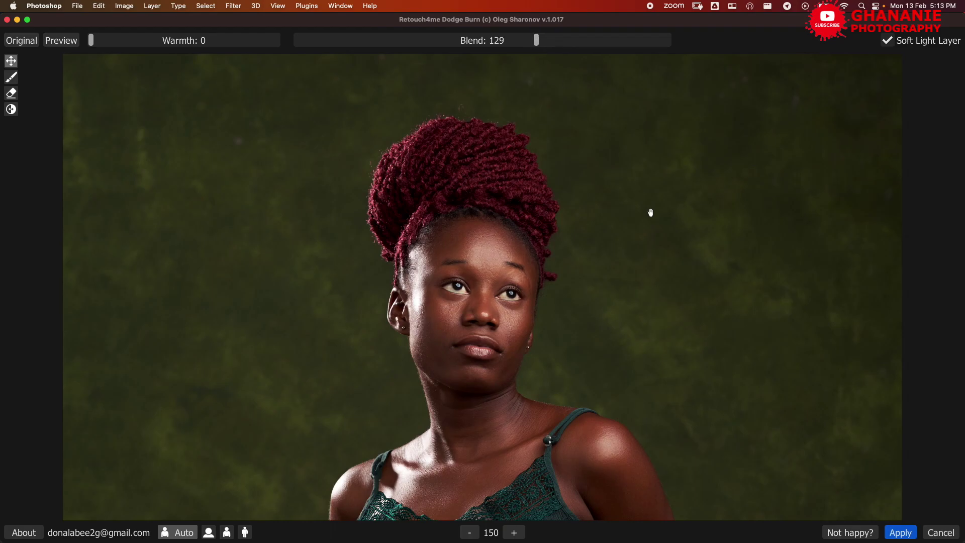
{"action": "left_click", "coordinate": [898, 534]}
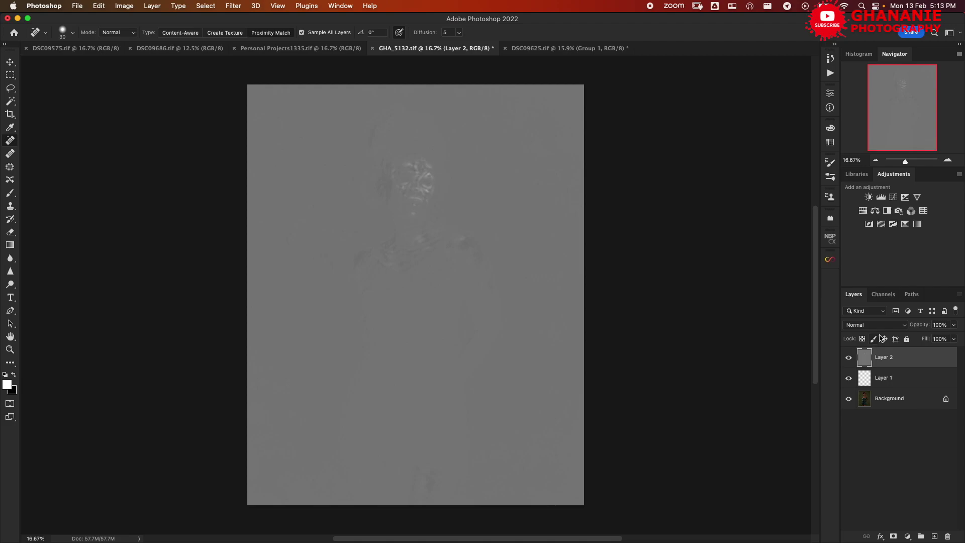
Set Layer 2's blend mode to Soft Light and group it with Layer 1.
{"action": "left_click", "coordinate": [899, 324]}
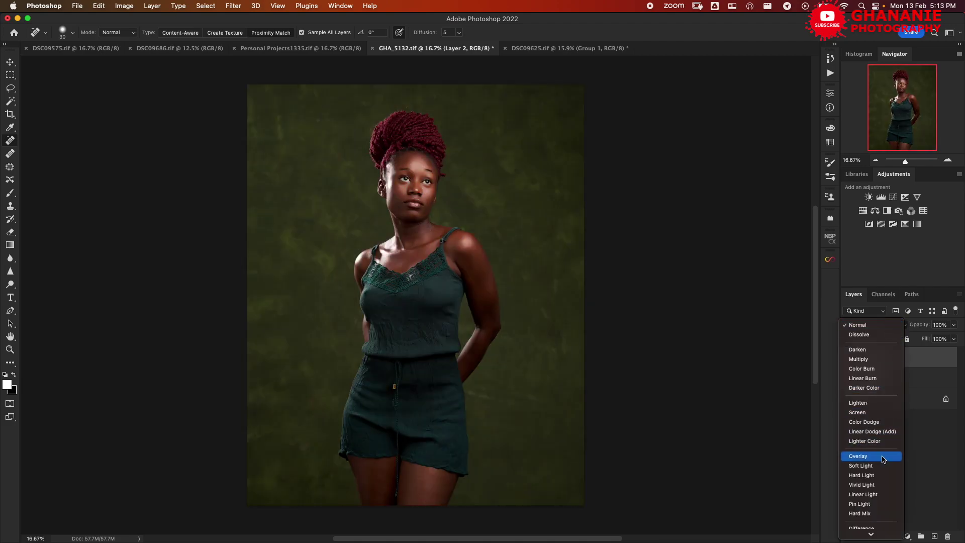
{"action": "left_click", "coordinate": [878, 467]}
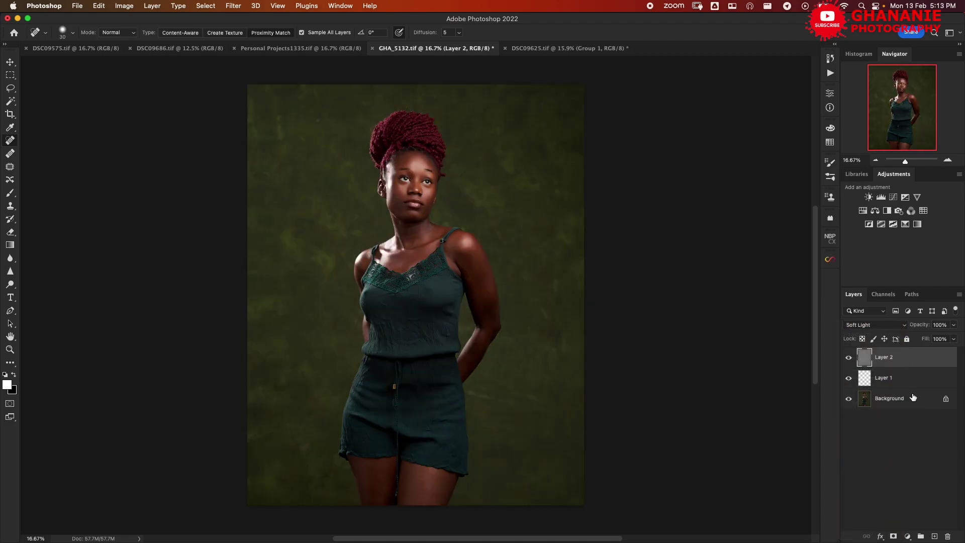
{"action": "left_click", "coordinate": [910, 380], "text": "shift"}
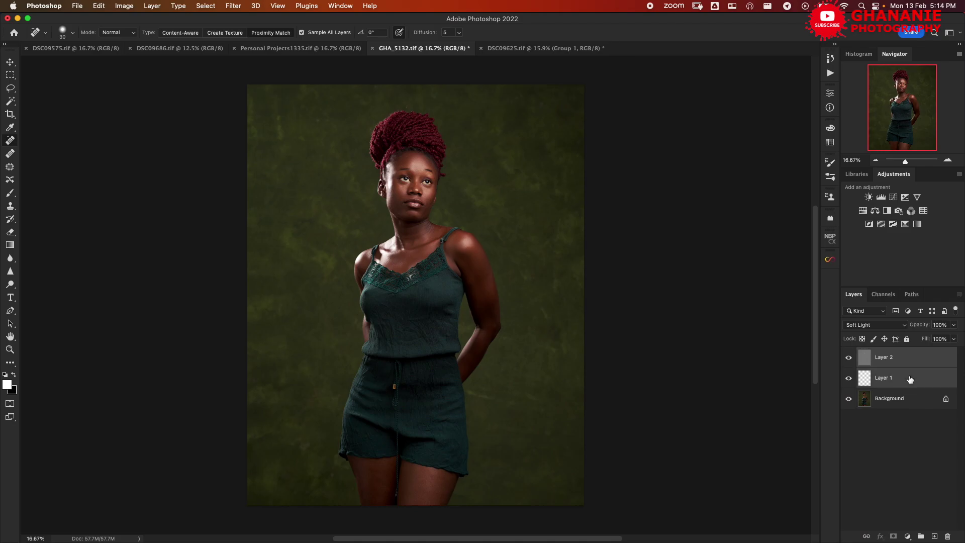
{"action": "key", "text": "super+g"}
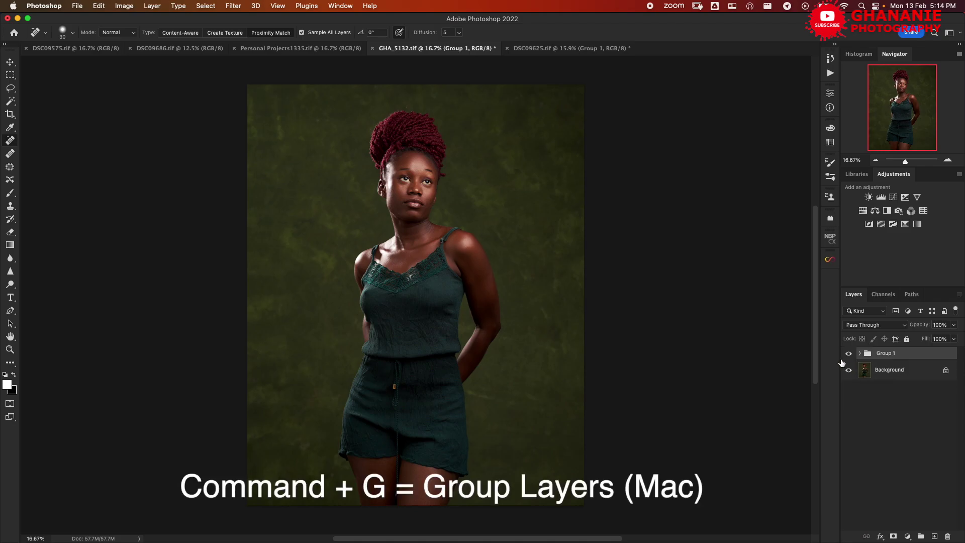
Compare the woman's face and shoulders with Group 1 hidden and shown, at 33.3% and at 50% zoom.
{"action": "key", "text": "super+equal"}
{"action": "key", "text": "super+equal"}
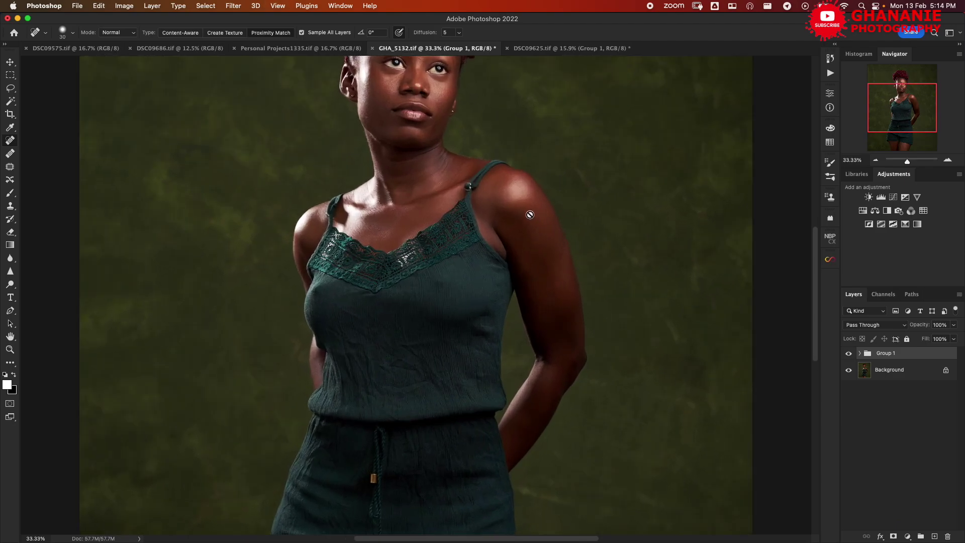
{"action": "scroll", "coordinate": [516, 196], "scroll_direction": "up", "scroll_amount": 5}
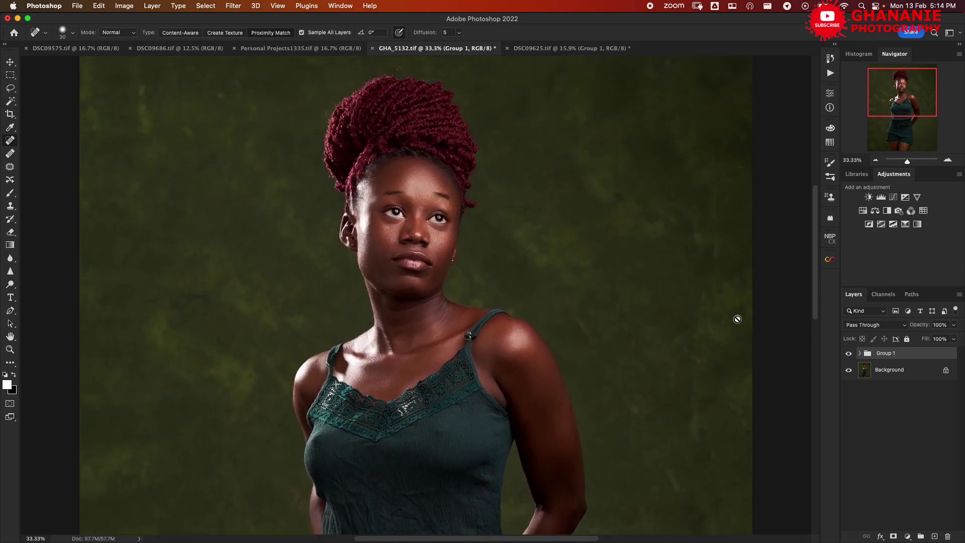
{"action": "left_click", "coordinate": [849, 354]}
{"action": "left_click", "coordinate": [849, 353]}
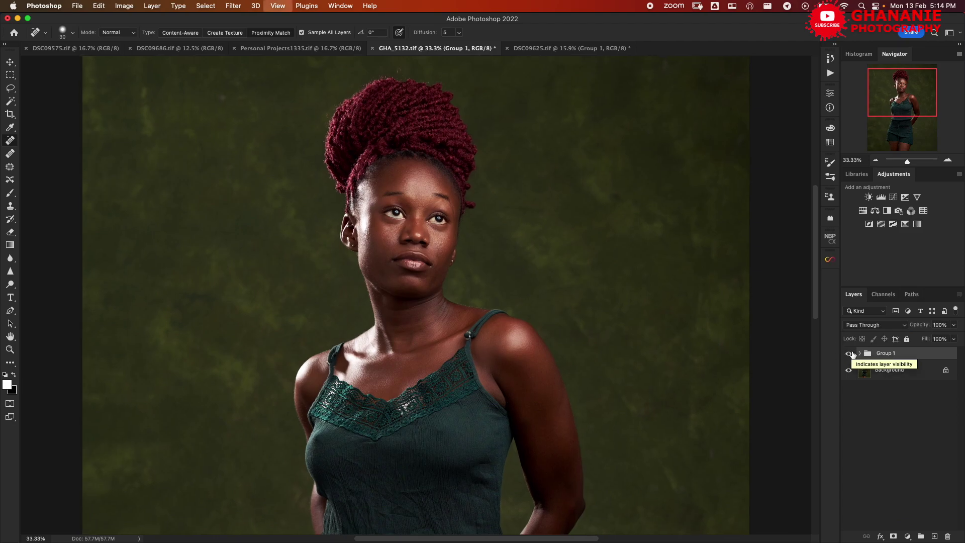
{"action": "key", "text": "super+minus"}
{"action": "key", "text": "super+equal"}
{"action": "key", "text": "super+equal"}
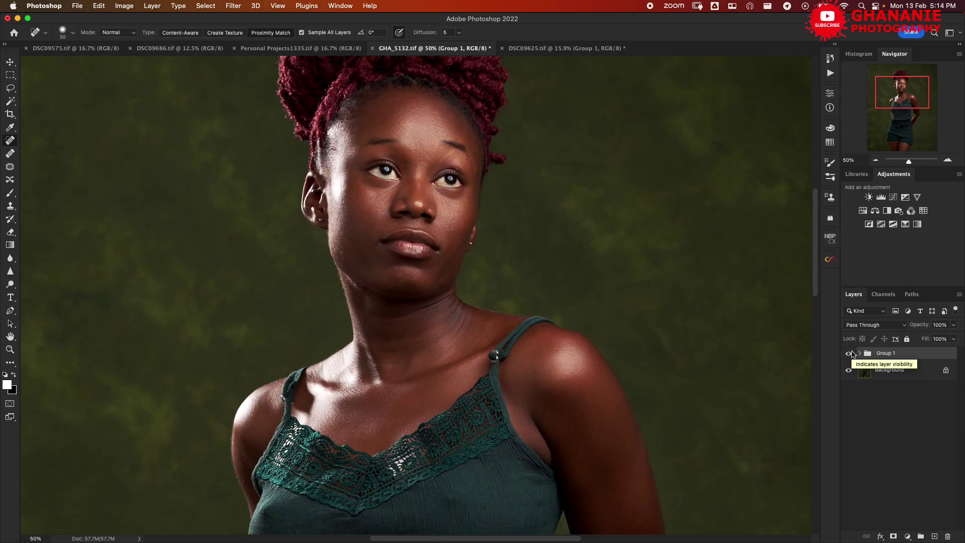
{"action": "scroll", "coordinate": [565, 306], "scroll_direction": "up", "scroll_amount": 3}
{"action": "scroll", "coordinate": [565, 306], "scroll_direction": "left", "scroll_amount": 2}
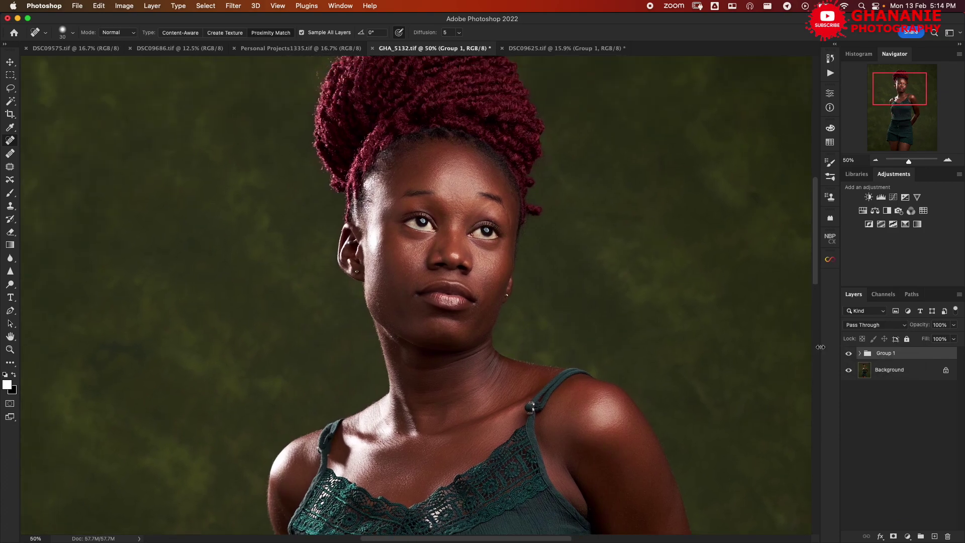
{"action": "left_click", "coordinate": [849, 353]}
{"action": "left_click", "coordinate": [849, 353]}
{"action": "left_click", "coordinate": [849, 353]}
{"action": "left_click", "coordinate": [849, 354]}
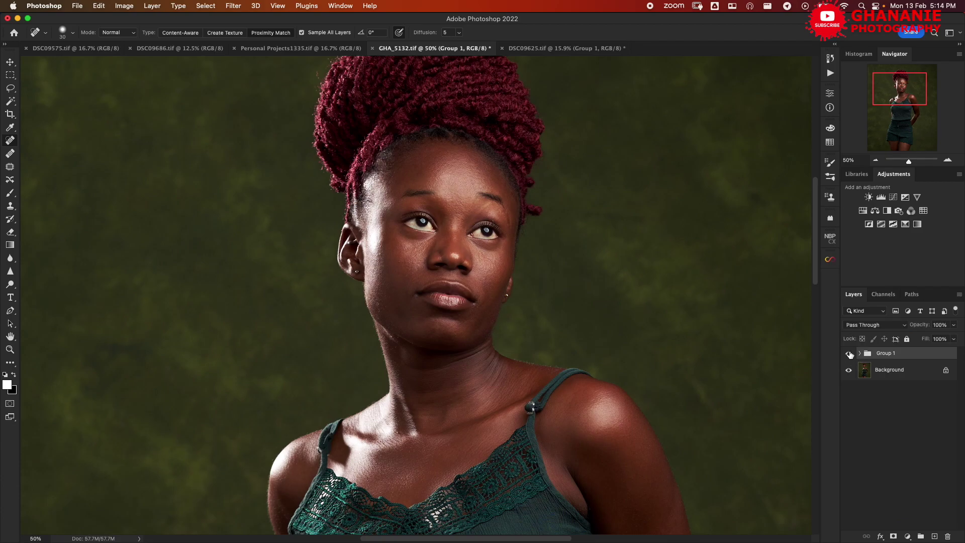